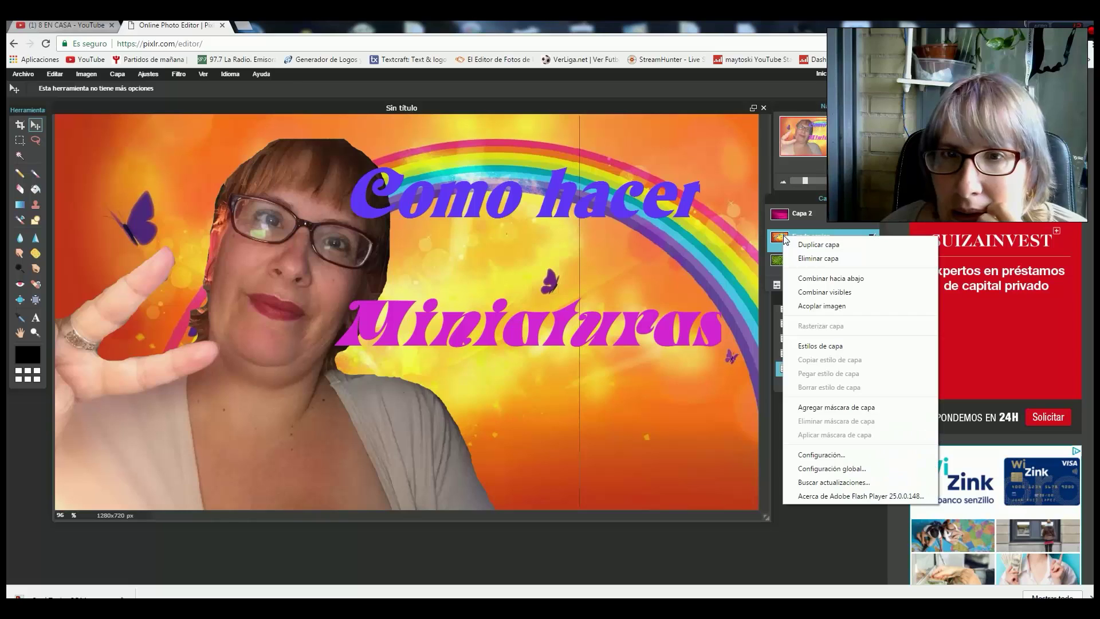
# Step: Duplicate the orange "Fondo copiar" background layer and move one copy below Capa 1 in the layer stack
pyautogui.click(827, 247)
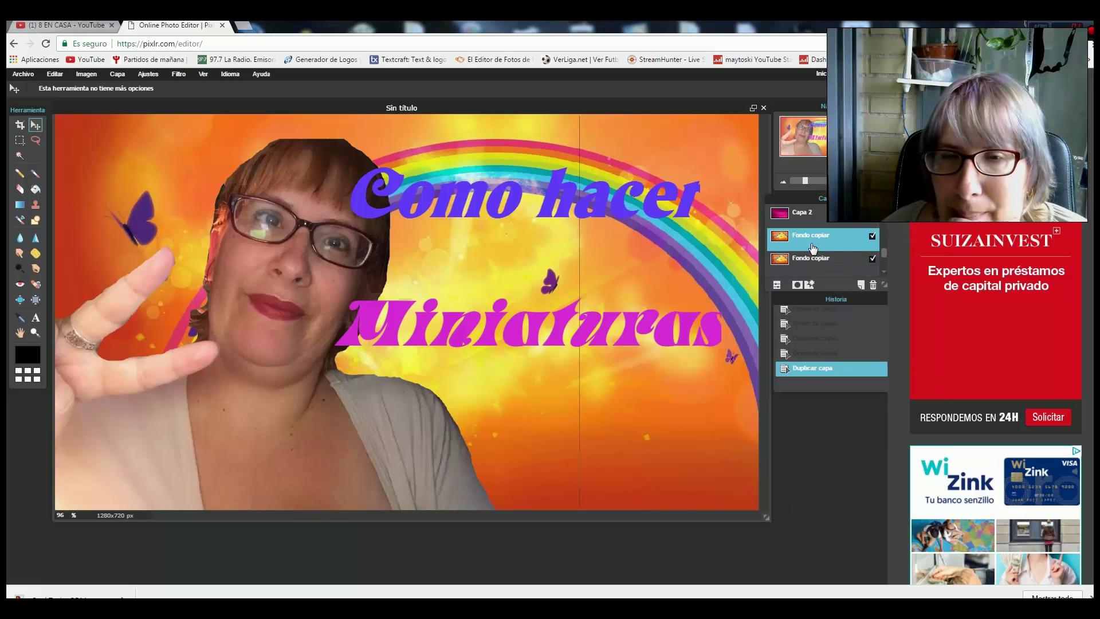
pyautogui.moveTo(787, 229); pyautogui.dragTo(786, 274)
pyautogui.scroll(-1, 882, 254)
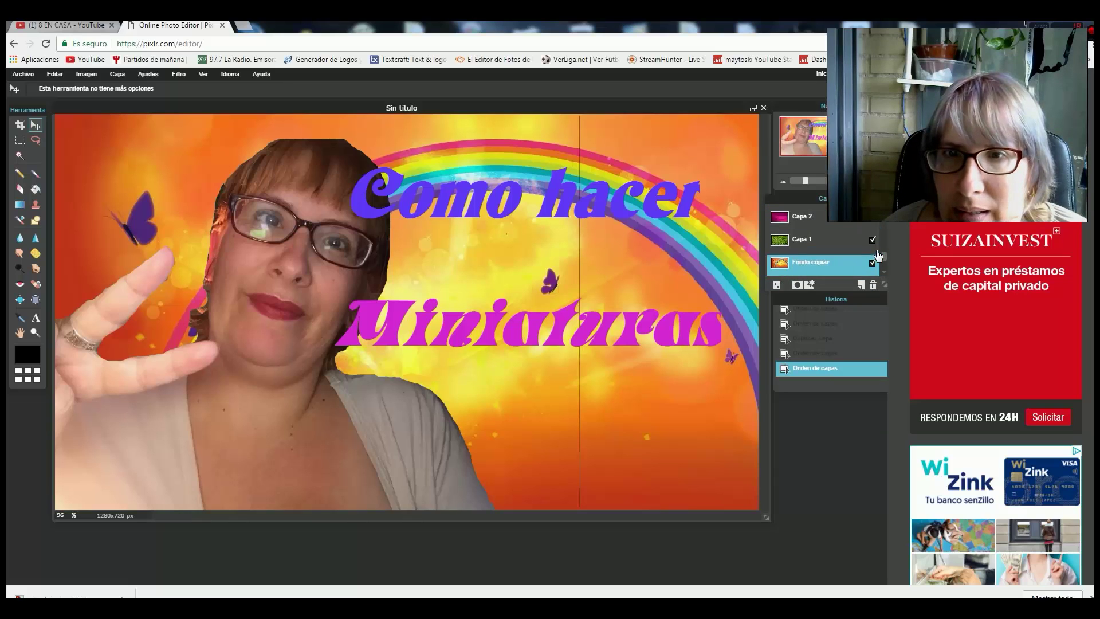
# Step: Move Capa 2 above the orange "Fondo copiar" layer and add a layer mask to the selected layer
pyautogui.scroll(1, 886, 254)
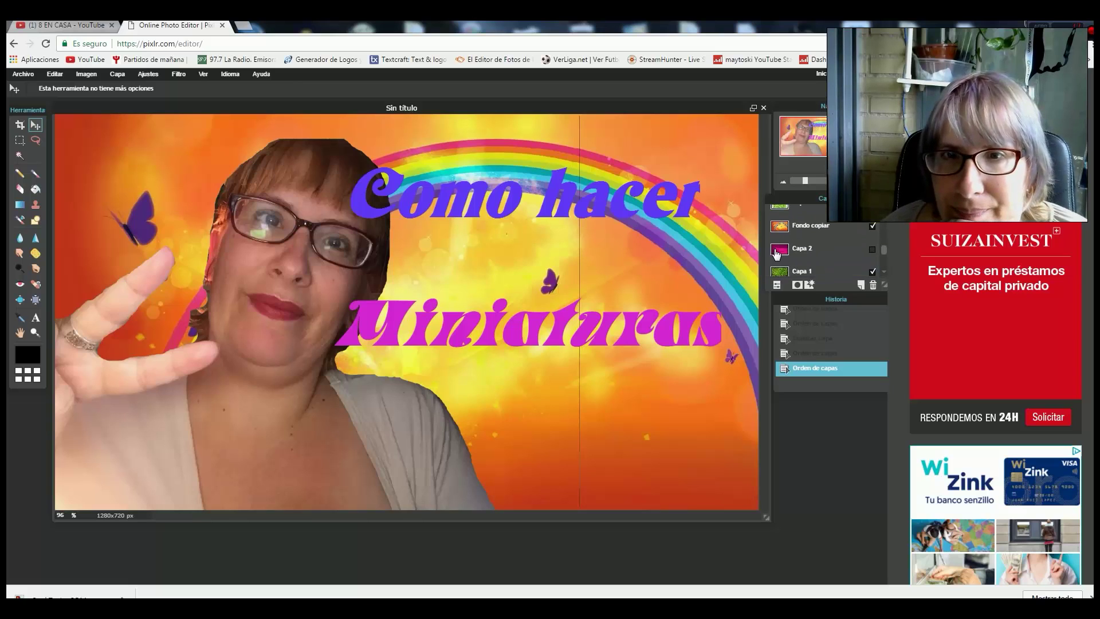
pyautogui.moveTo(794, 249); pyautogui.dragTo(793, 226)
pyautogui.scroll(-2, 886, 251)
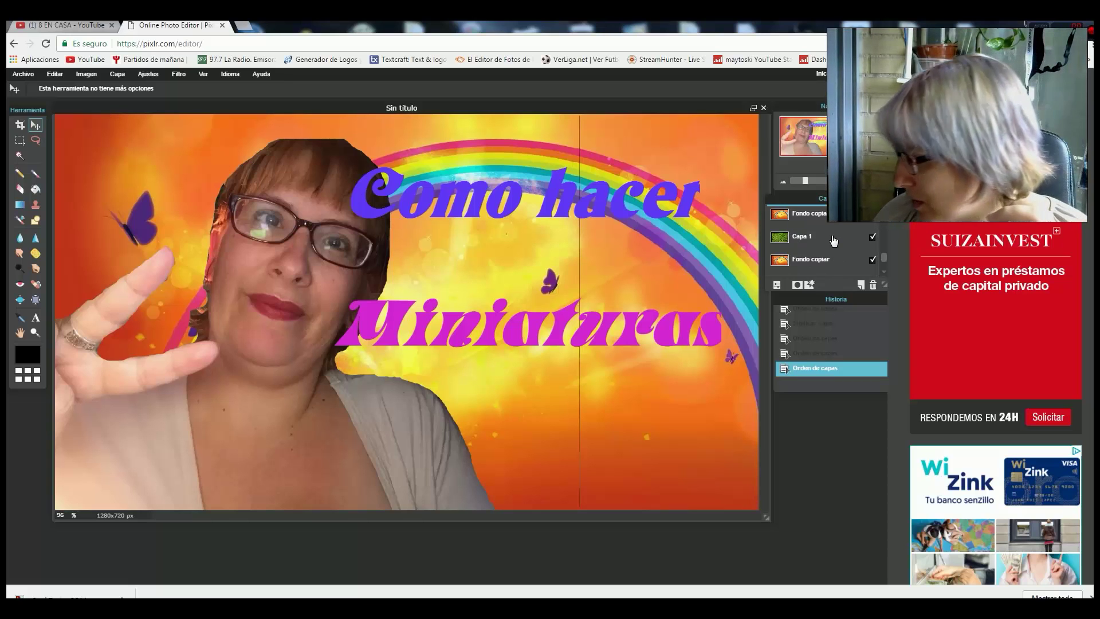
pyautogui.click(798, 285)
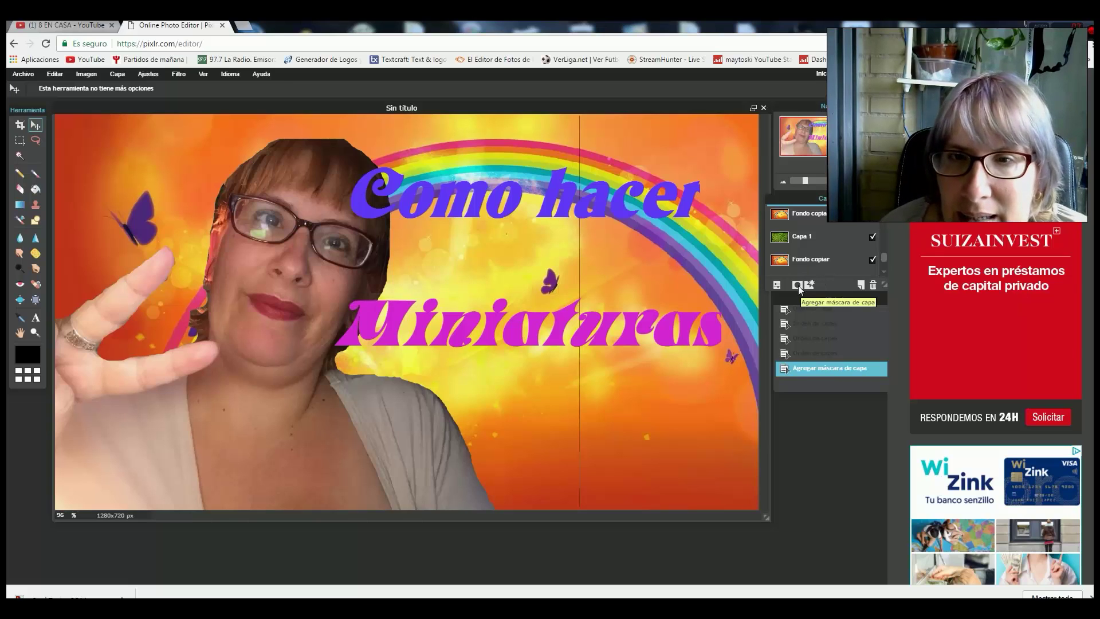
pyautogui.click(860, 282)
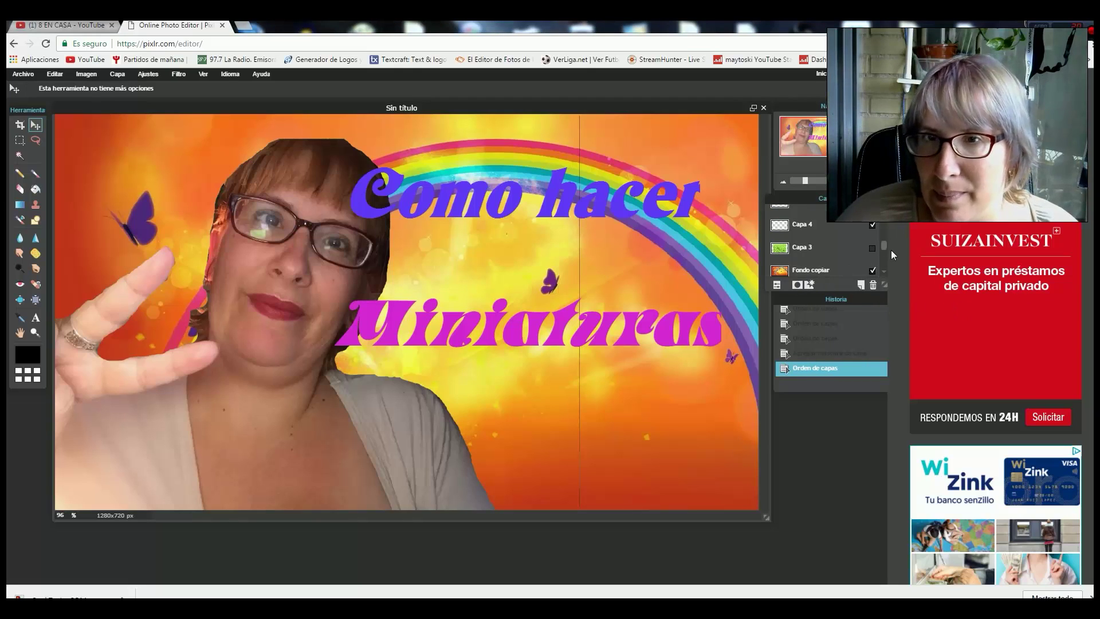
# Step: Select the "Como hacer" text layer and try reducing its opacity to 64
pyautogui.moveTo(884, 243); pyautogui.dragTo(883, 222)
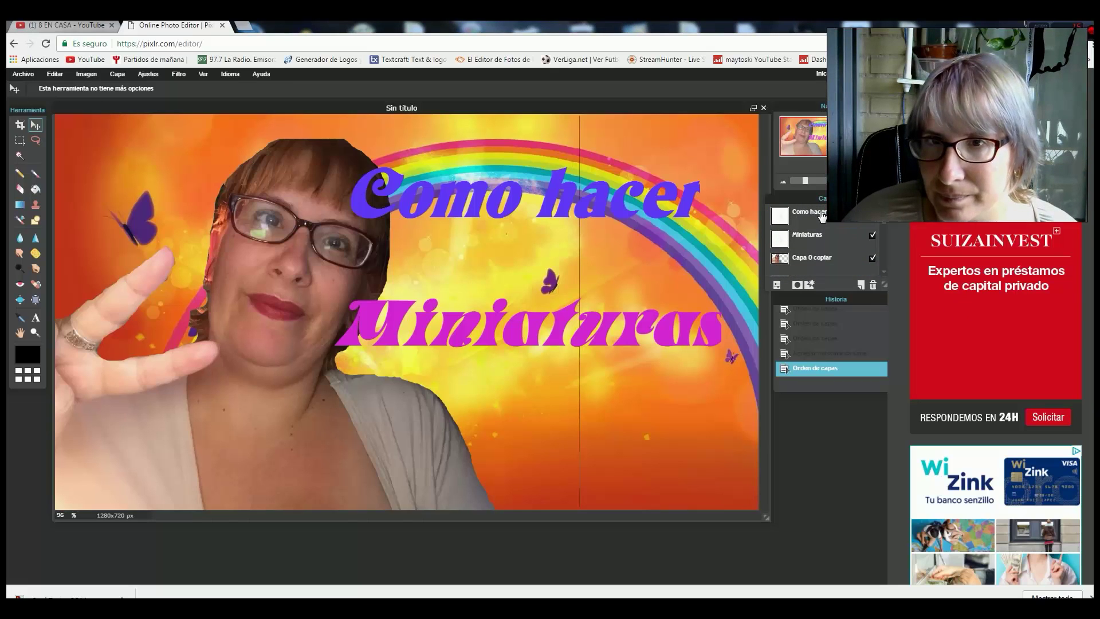
pyautogui.click(812, 216)
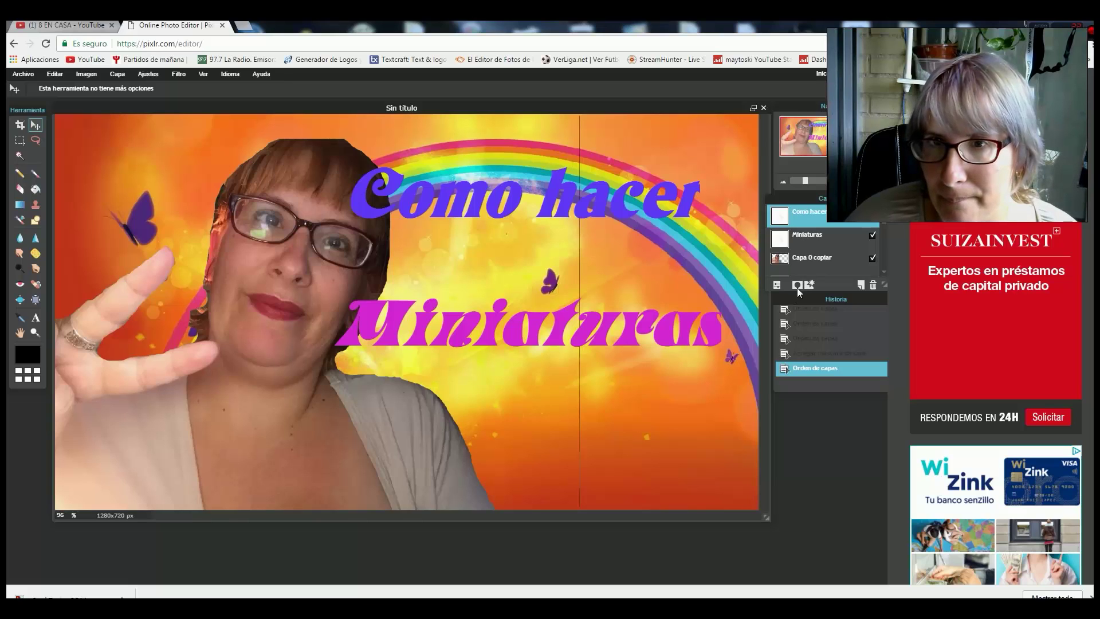
pyautogui.click(778, 285)
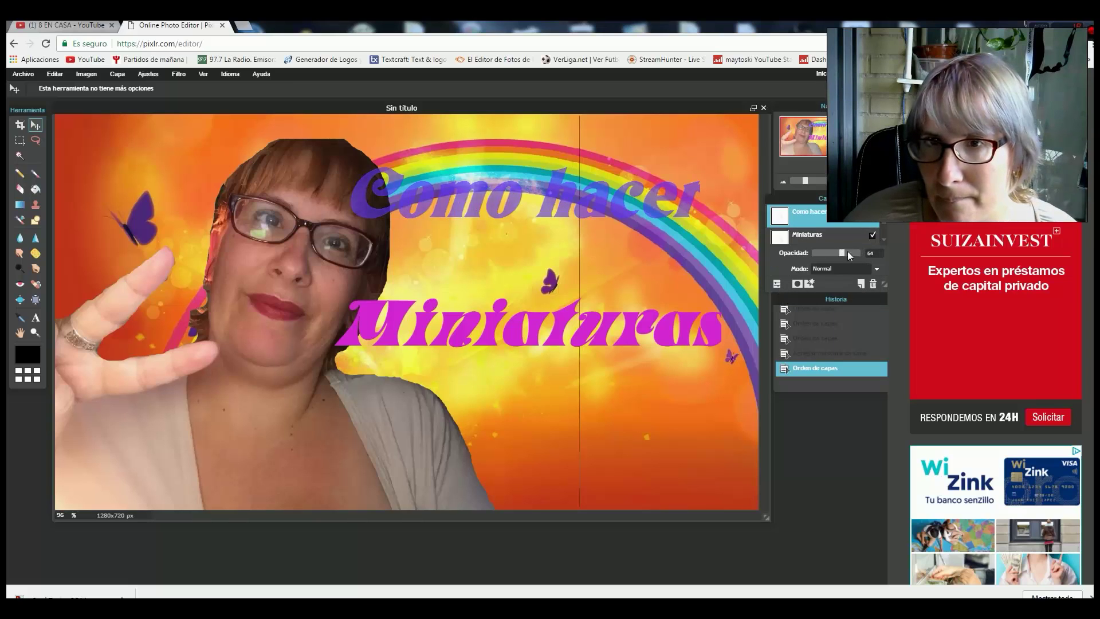
pyautogui.click(778, 284)
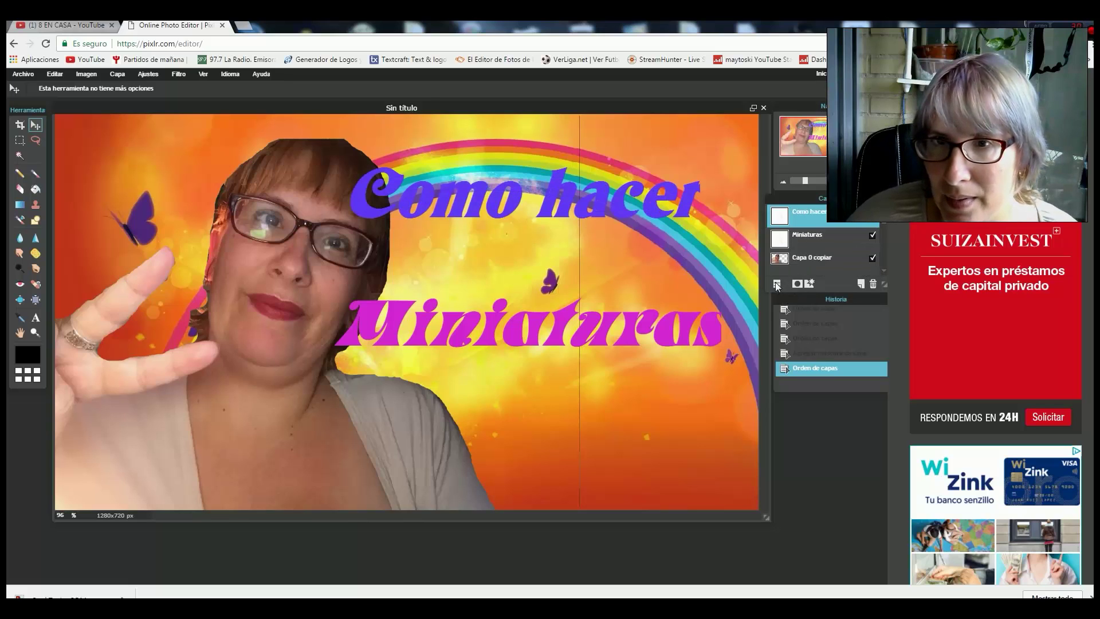
# Step: Add a Sombra paralela drop shadow to the "Como hacer" text with opacity 81, distance 22 and size 12
pyautogui.click(811, 283)
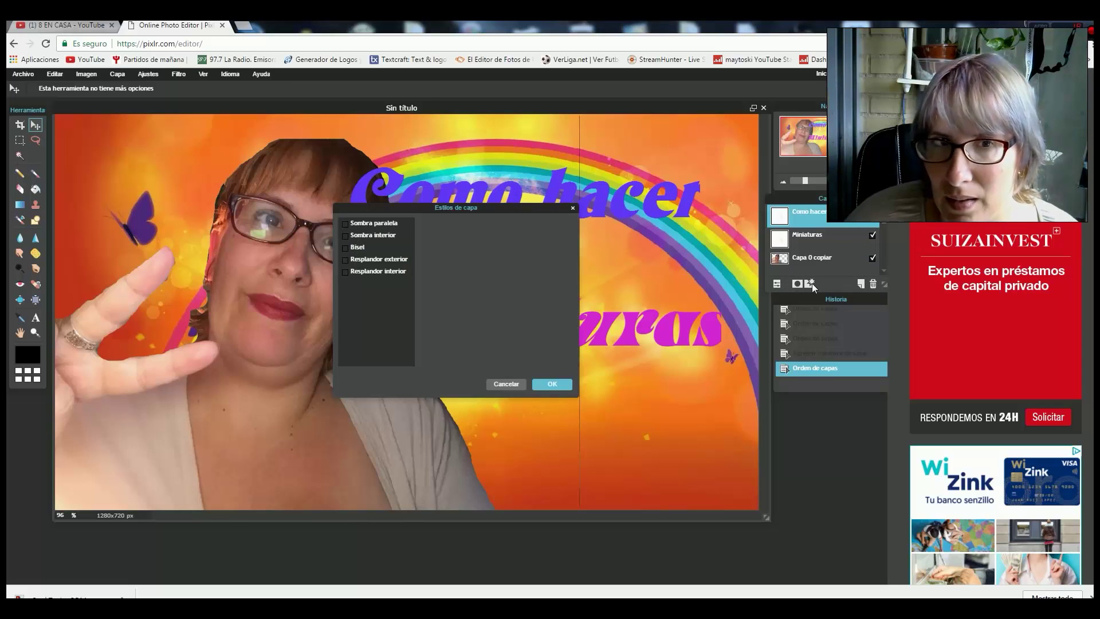
pyautogui.click(345, 224)
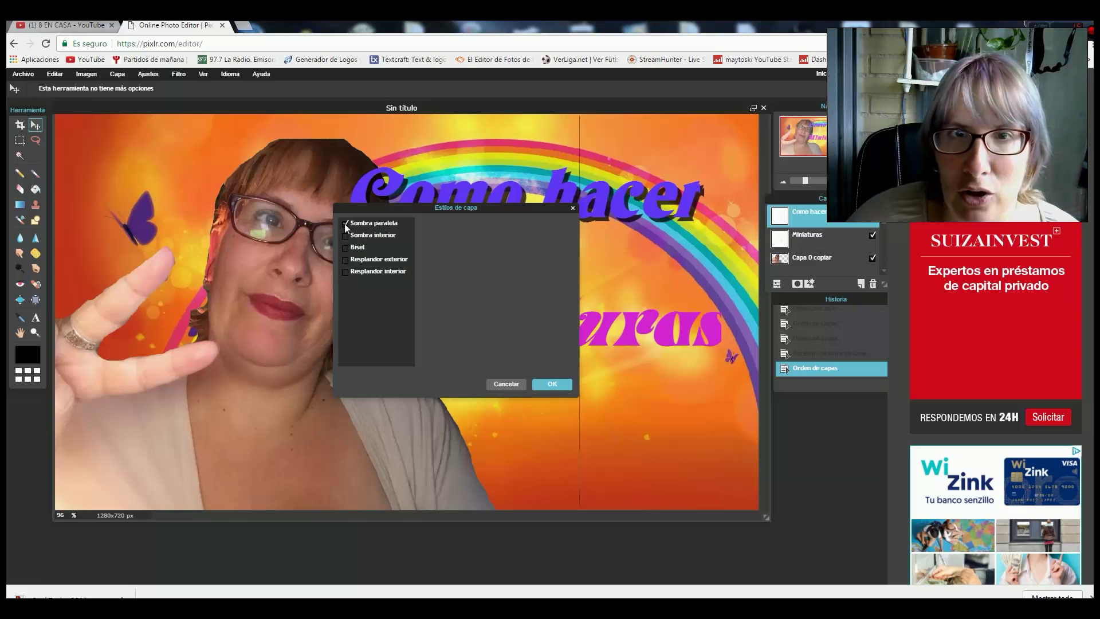
pyautogui.moveTo(466, 211); pyautogui.dragTo(561, 320)
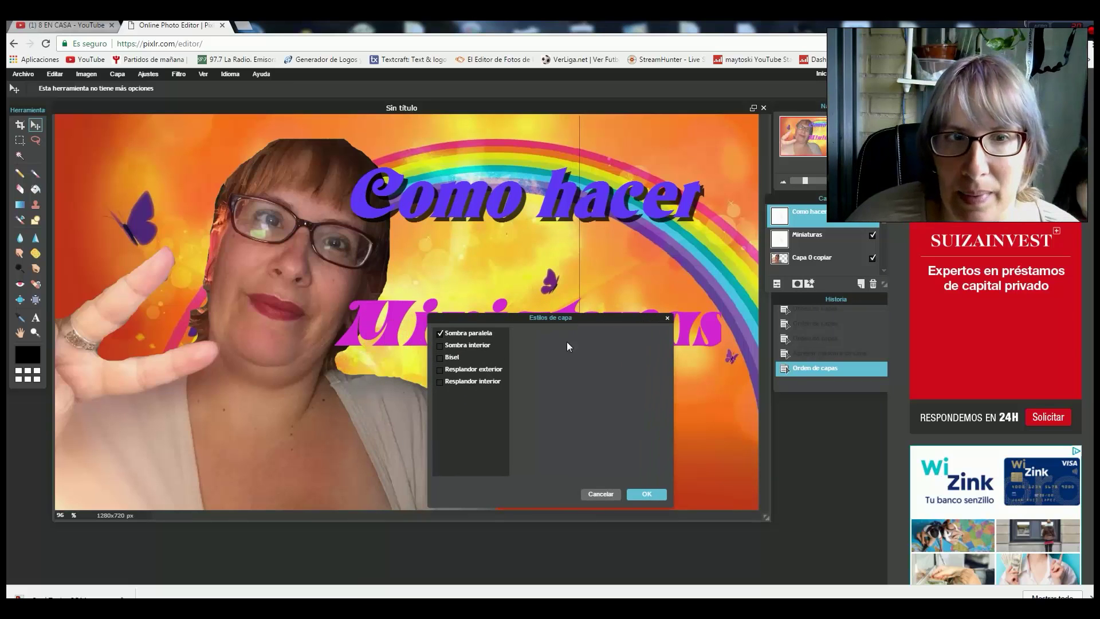
pyautogui.click(475, 337)
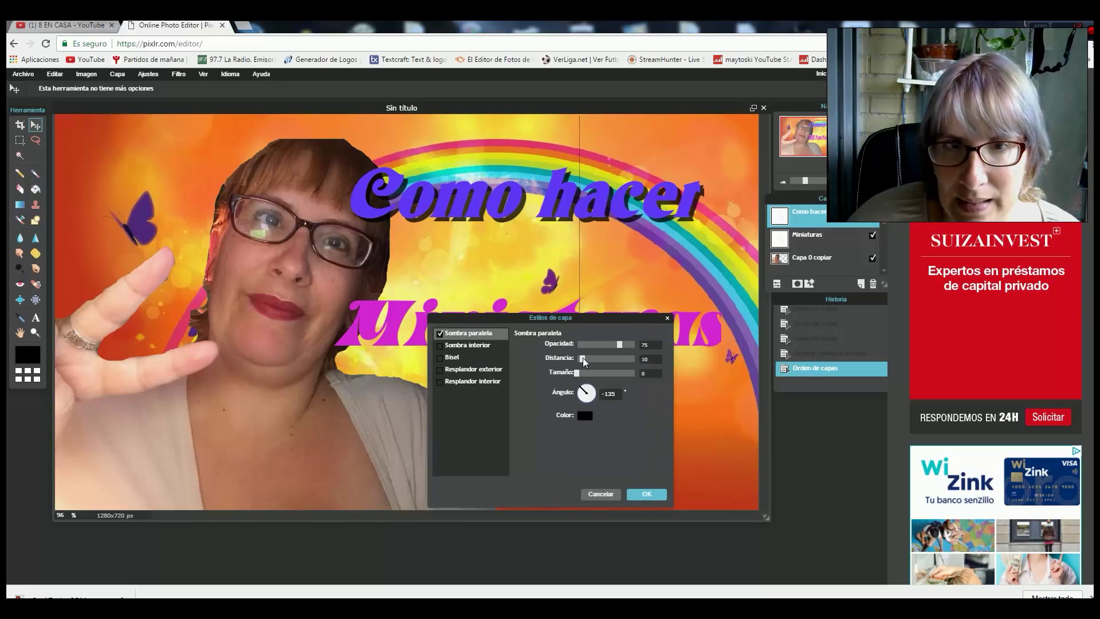
pyautogui.moveTo(583, 358)
pyautogui.mouseDown()
pyautogui.moveTo(603, 343)
pyautogui.moveTo(579, 343)
pyautogui.moveTo(589, 342)
pyautogui.mouseUp()
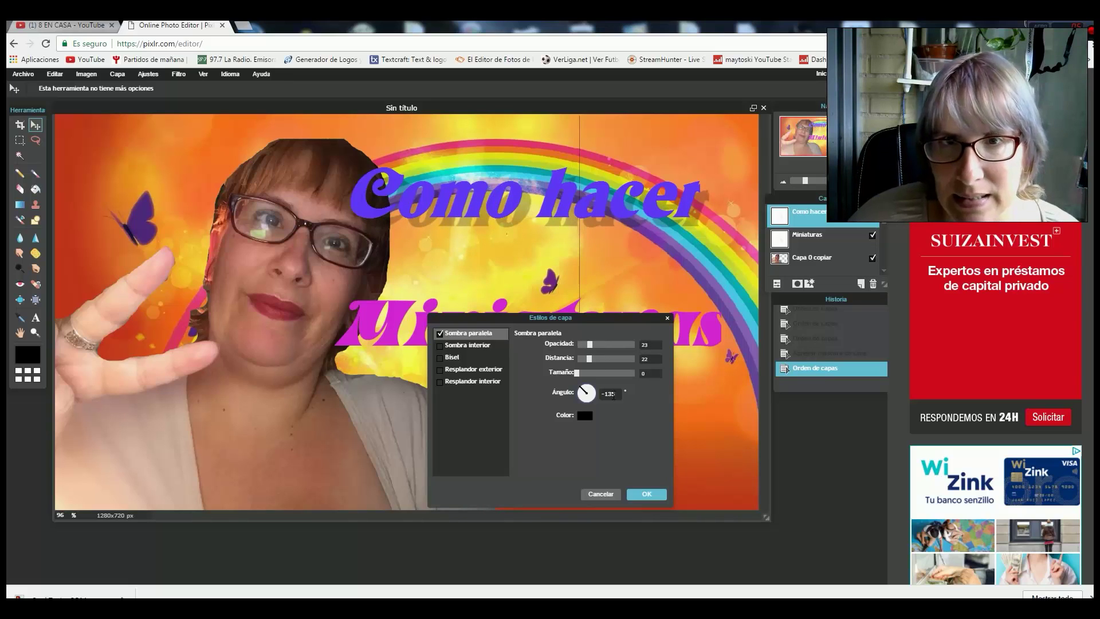
pyautogui.moveTo(577, 373); pyautogui.dragTo(624, 346)
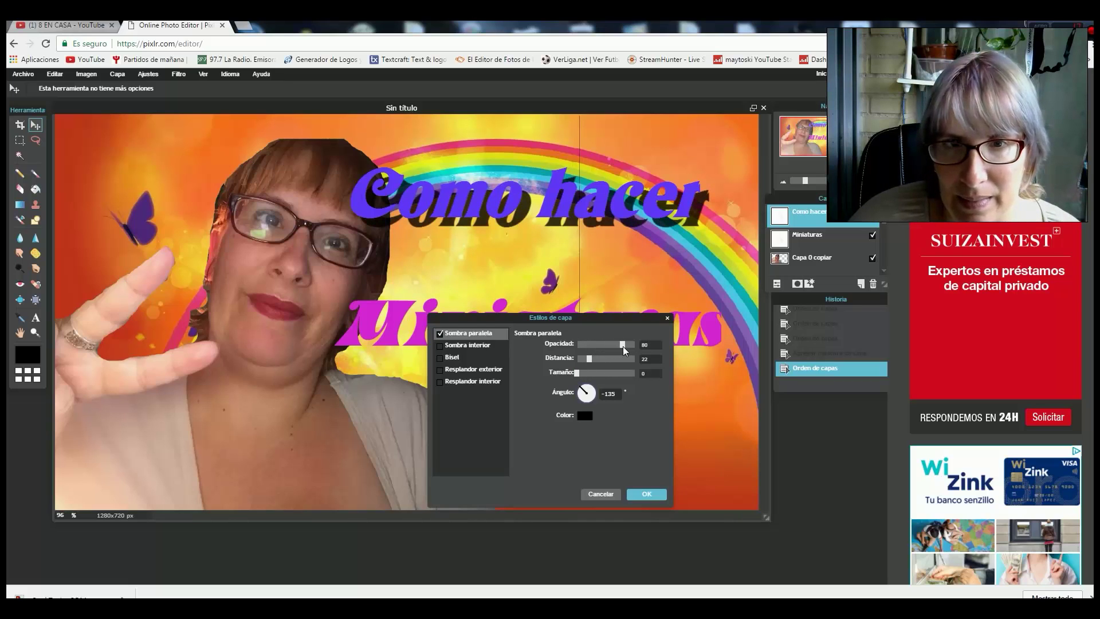
pyautogui.moveTo(575, 373); pyautogui.dragTo(583, 373)
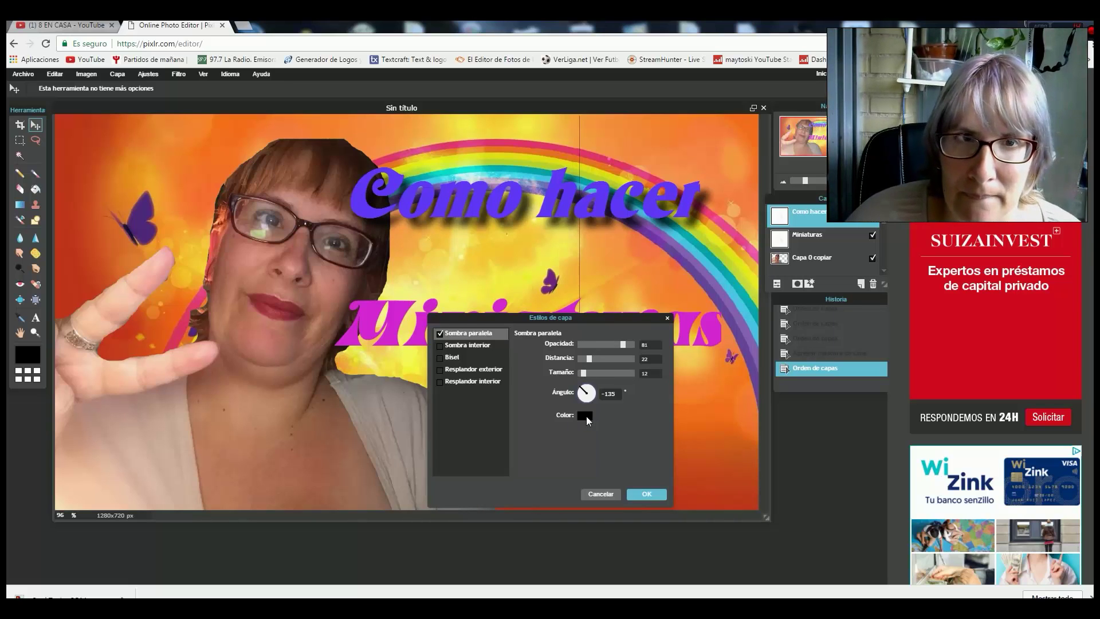
pyautogui.click(646, 494)
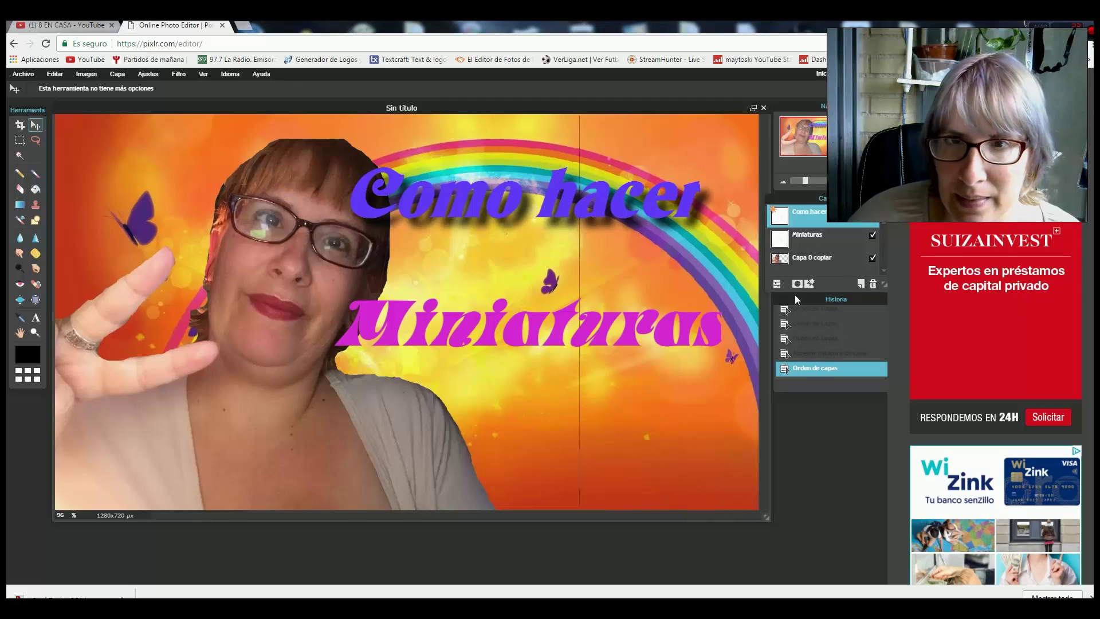
# Step: Open the layer styles of the "Como hacer" text and try out Resplandor exterior and Sombra interior
pyautogui.click(811, 282)
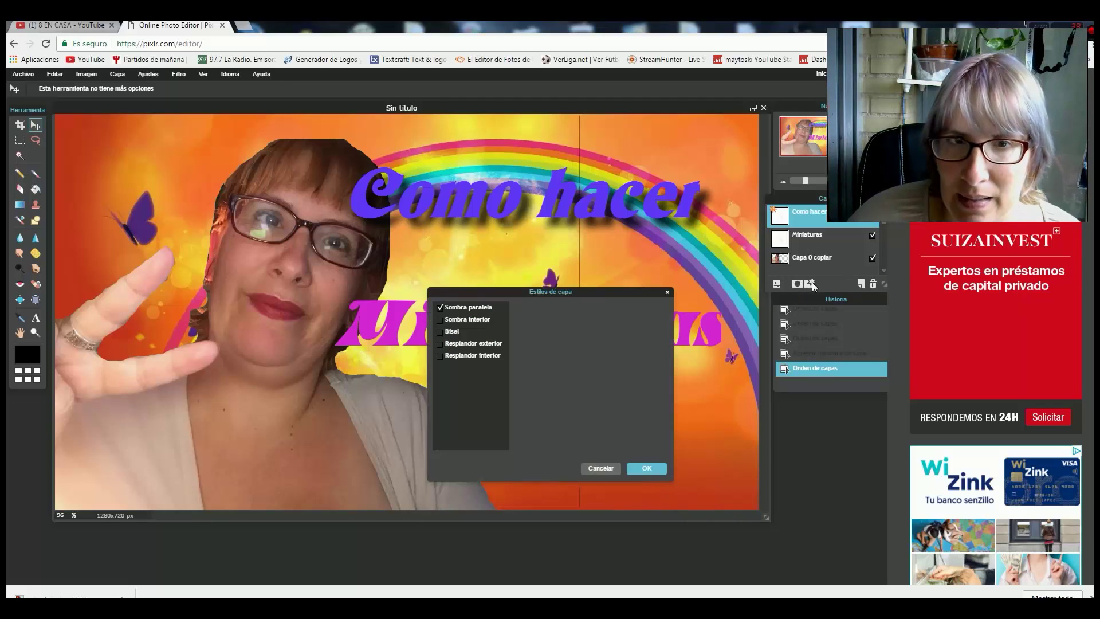
pyautogui.click(439, 343)
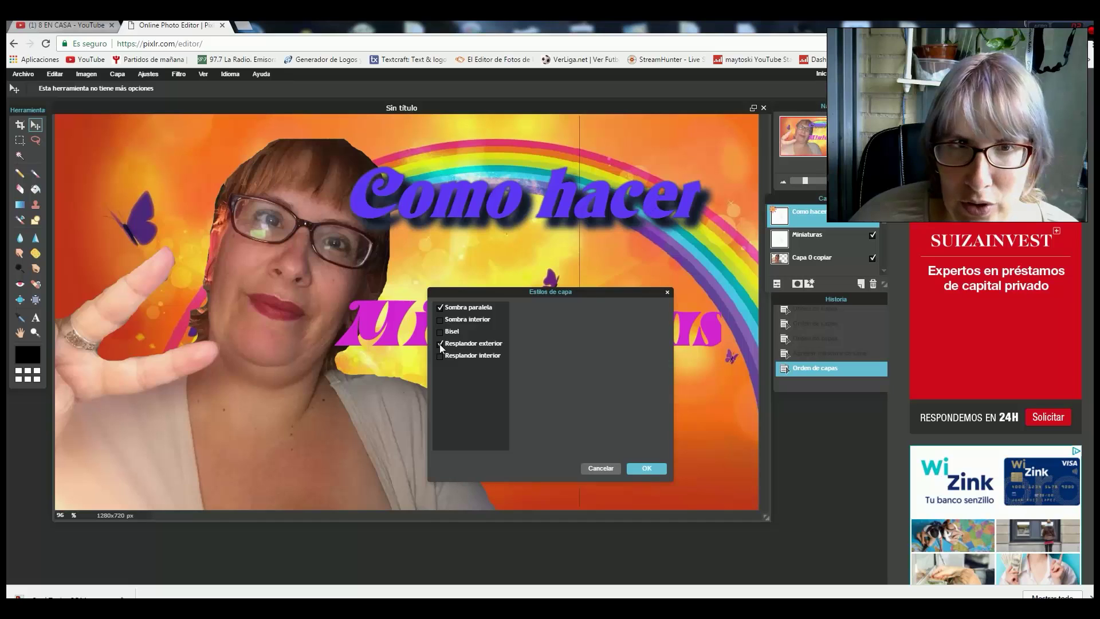
pyautogui.click(438, 344)
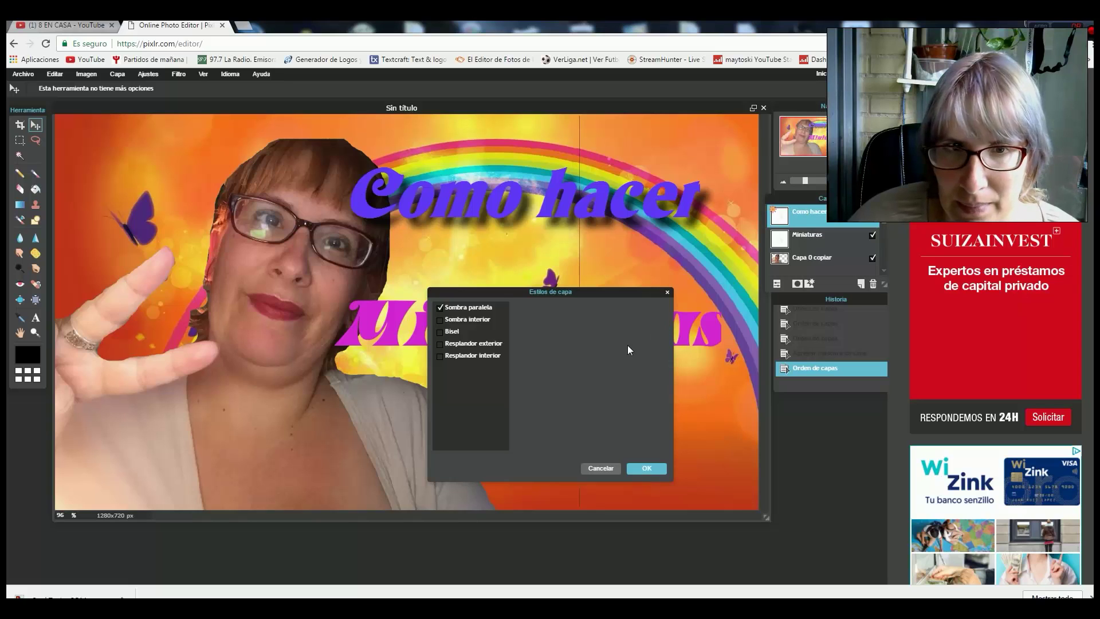
pyautogui.click(440, 320)
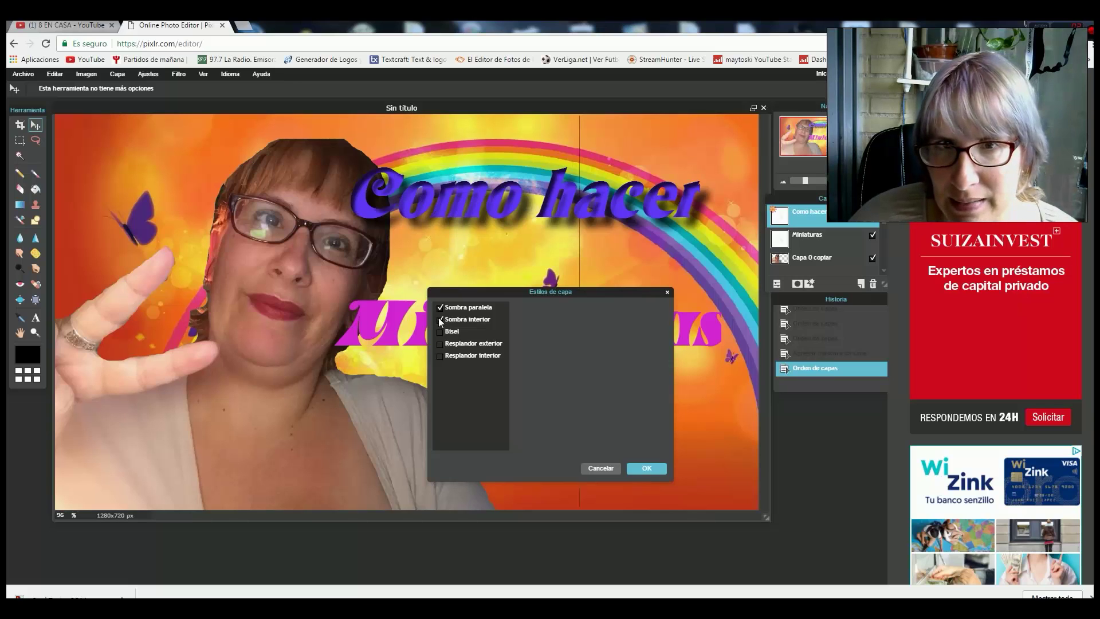
pyautogui.click(440, 320)
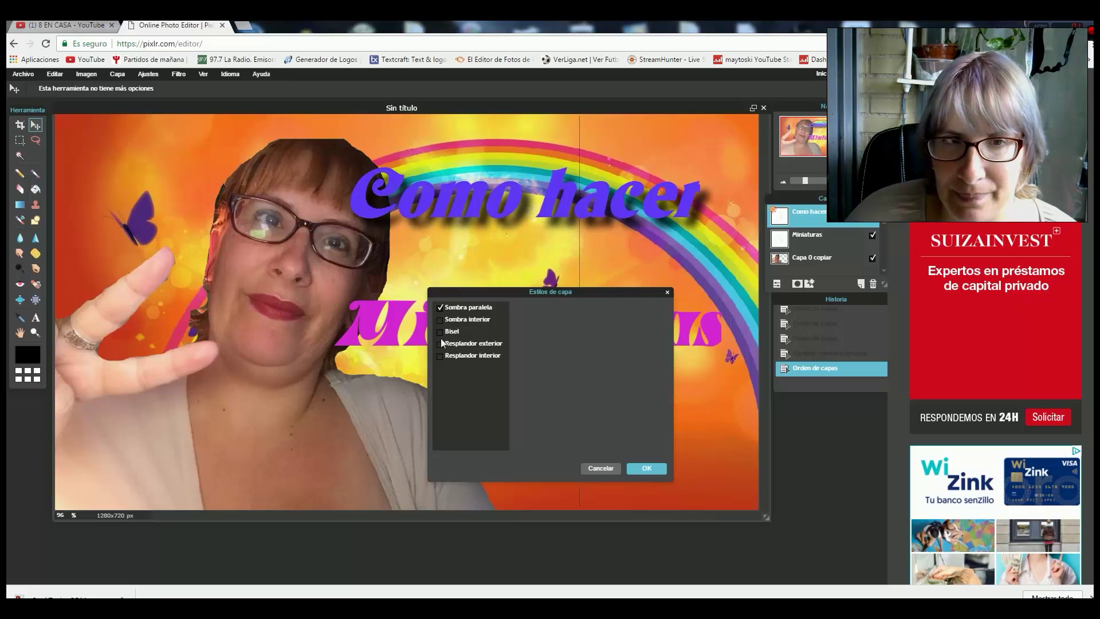
# Step: Enable the Resplandor exterior glow on the "Como hacer" text with hardness 1 and size about 88
pyautogui.click(441, 343)
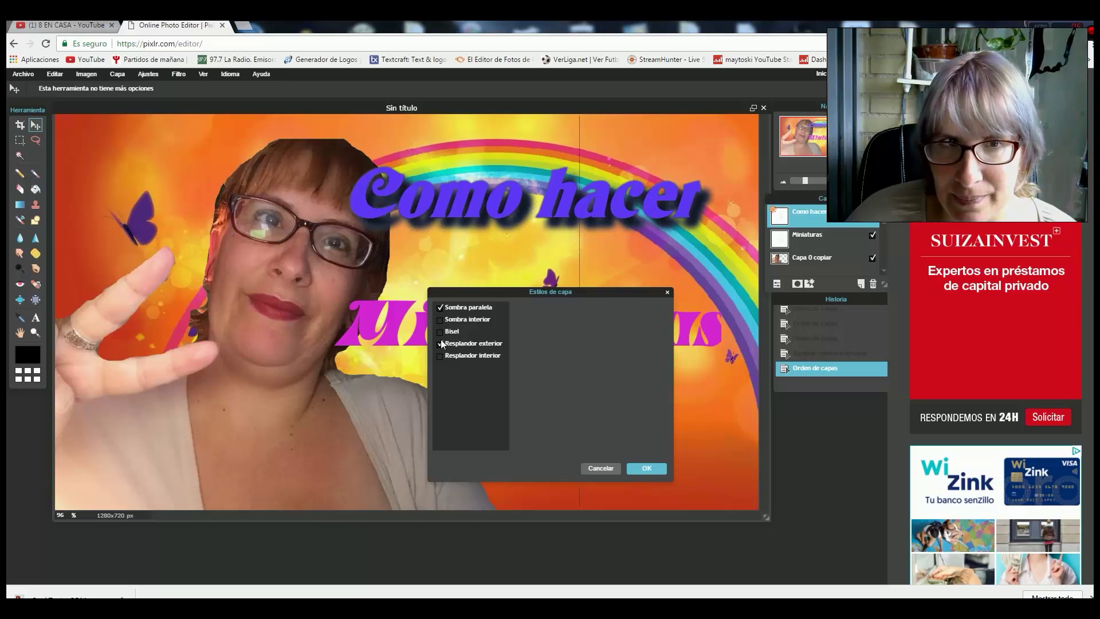
pyautogui.click(441, 339)
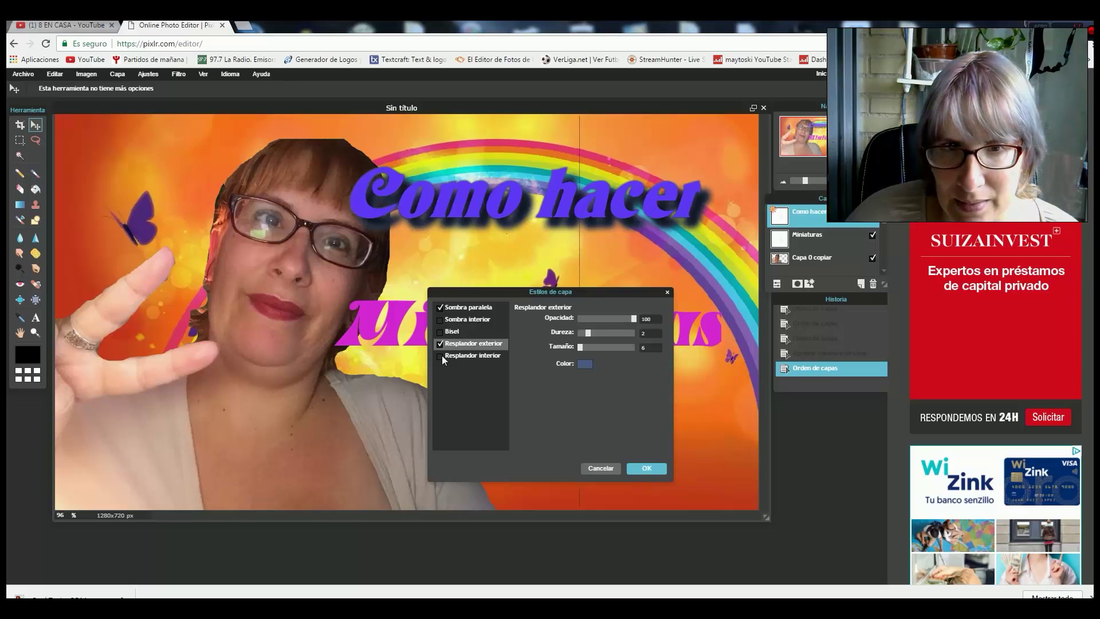
pyautogui.moveTo(593, 332); pyautogui.dragTo(618, 347)
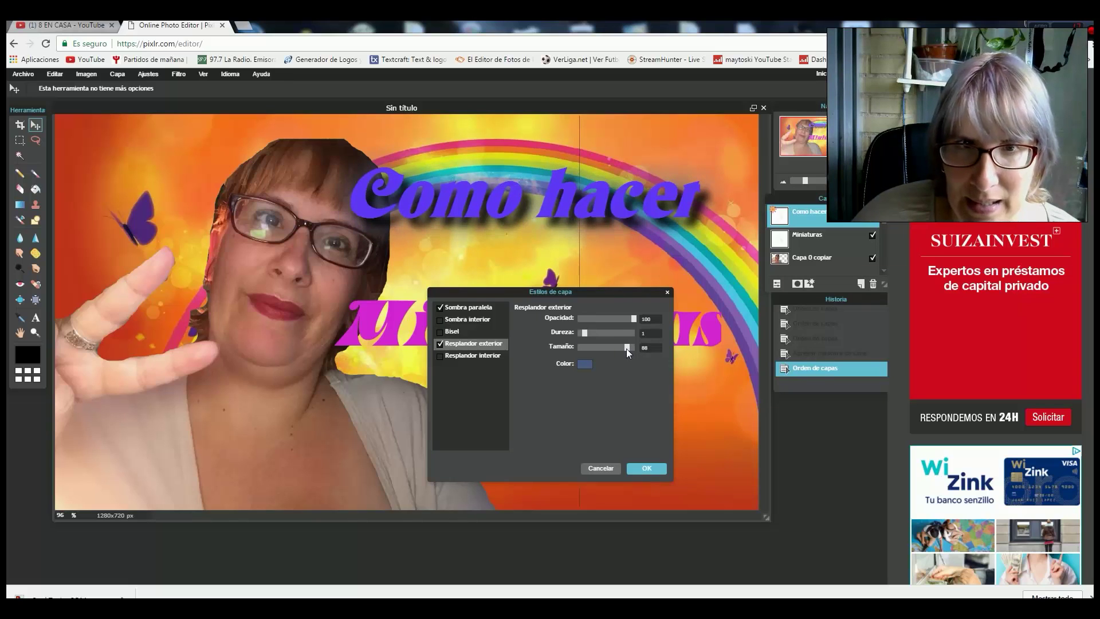
# Step: Change the outer glow of the "Como hacer" text to light blue #9ce8ff and set its size to 51
pyautogui.click(585, 363)
pyautogui.click(528, 329)
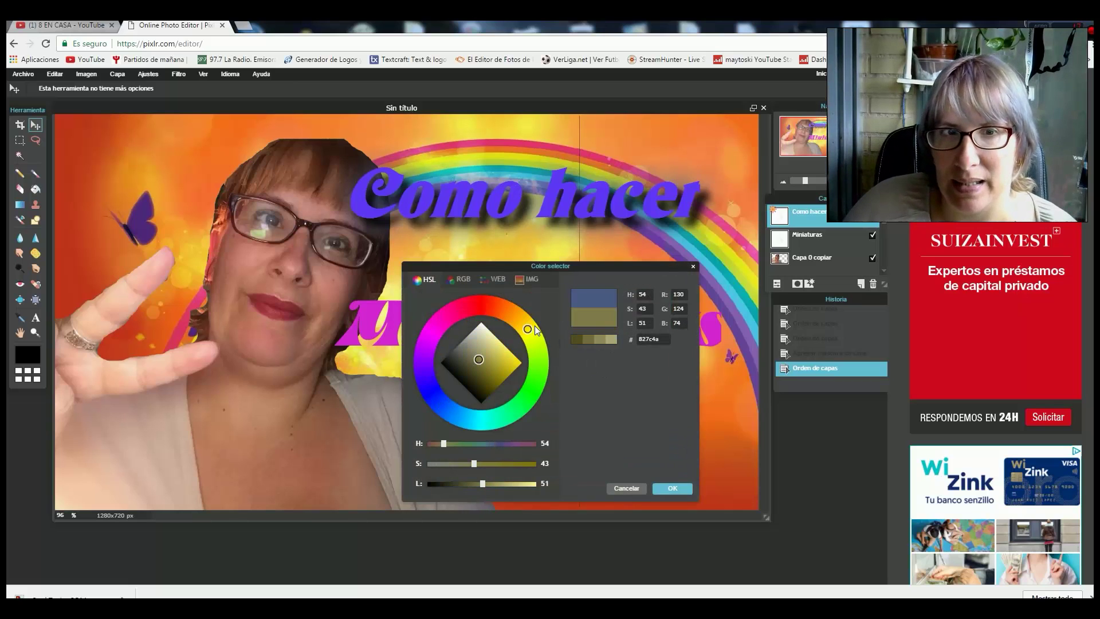
pyautogui.click(512, 355)
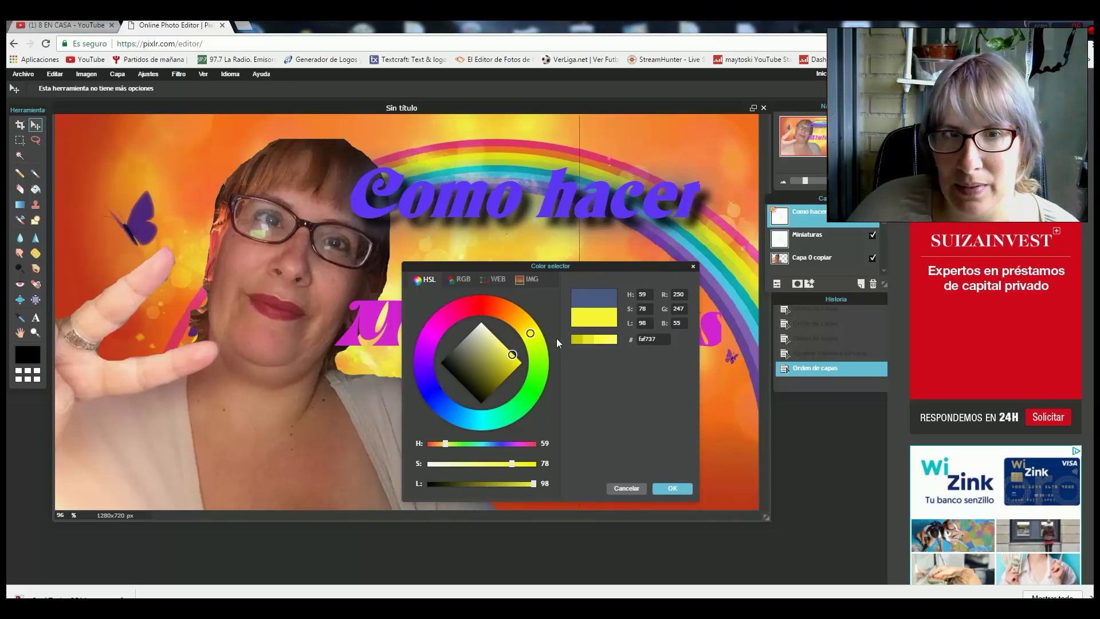
pyautogui.click(500, 306)
pyautogui.click(519, 311)
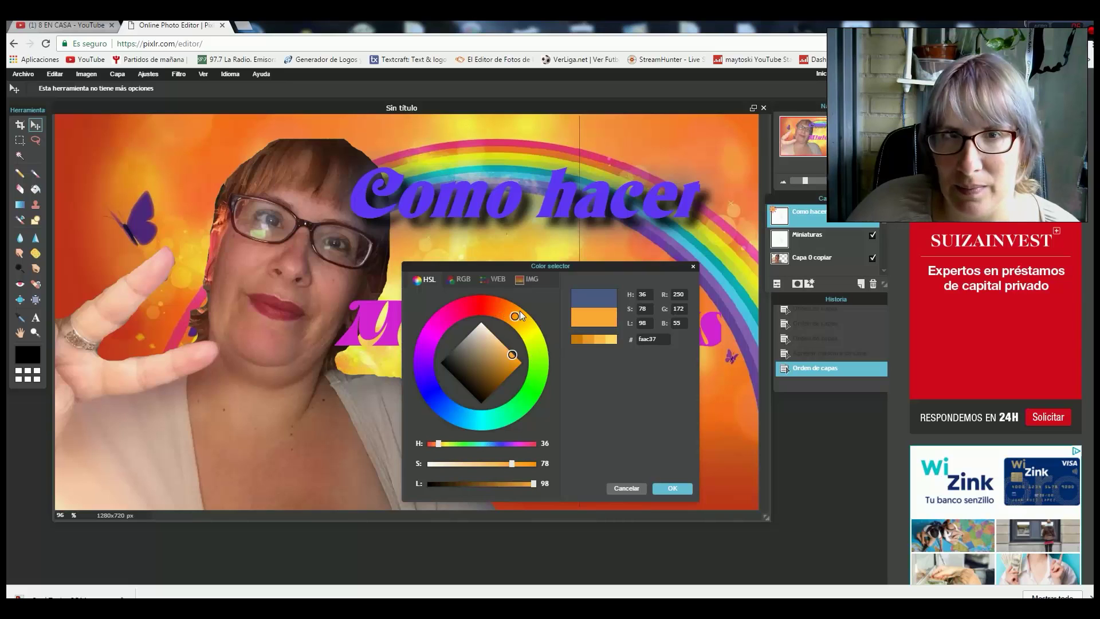
pyautogui.click(613, 340)
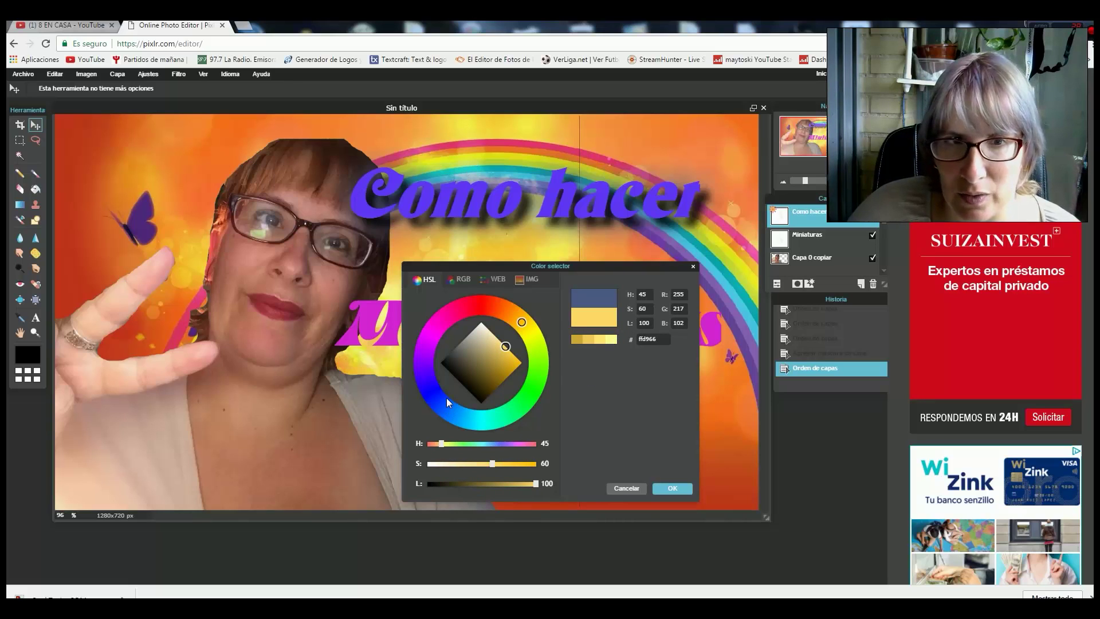
pyautogui.moveTo(446, 397); pyautogui.dragTo(482, 415)
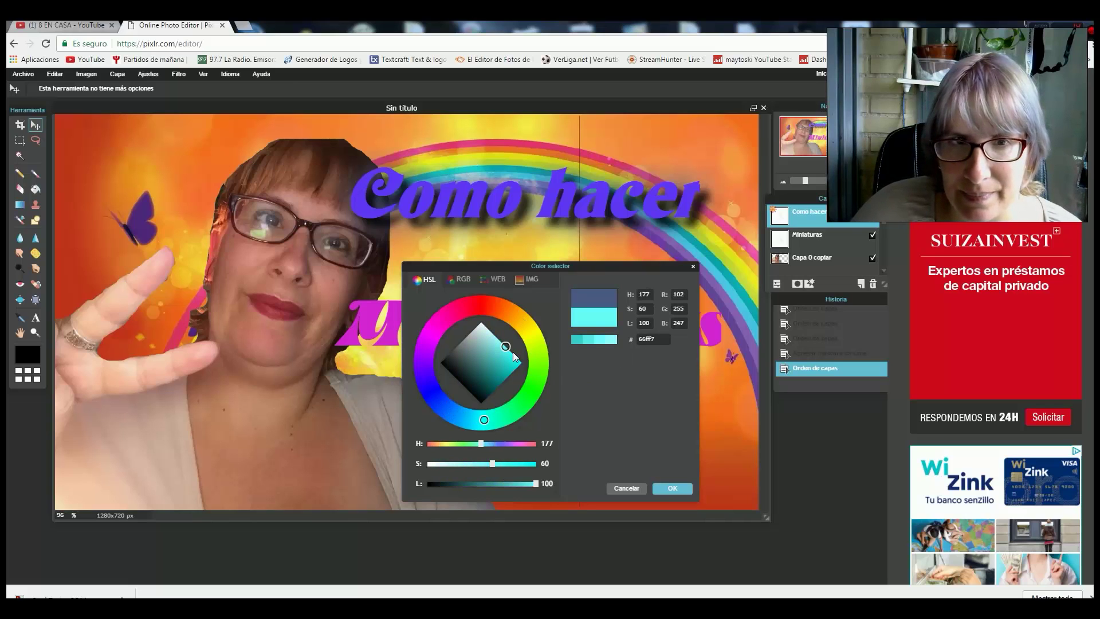
pyautogui.click(535, 344)
pyautogui.click(497, 348)
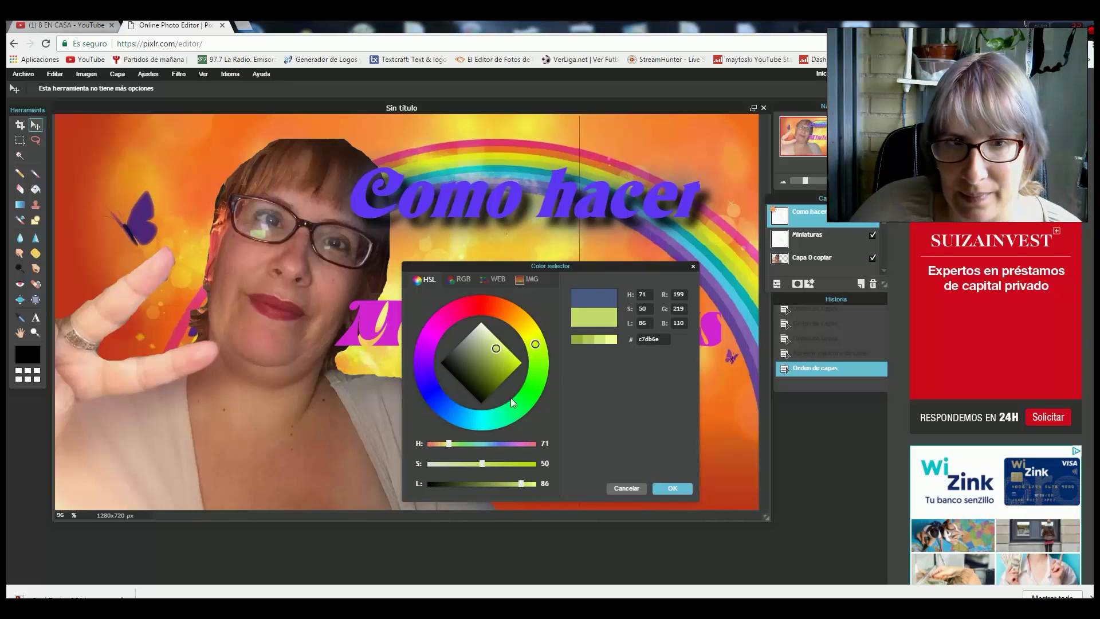
pyautogui.click(488, 445)
pyautogui.click(613, 339)
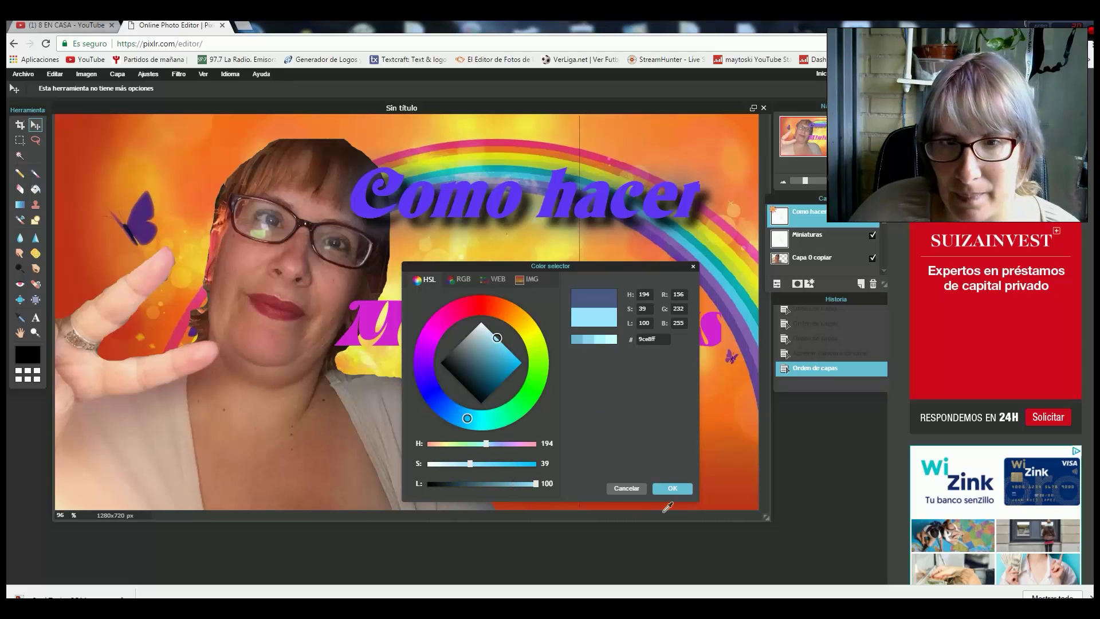
pyautogui.click(674, 489)
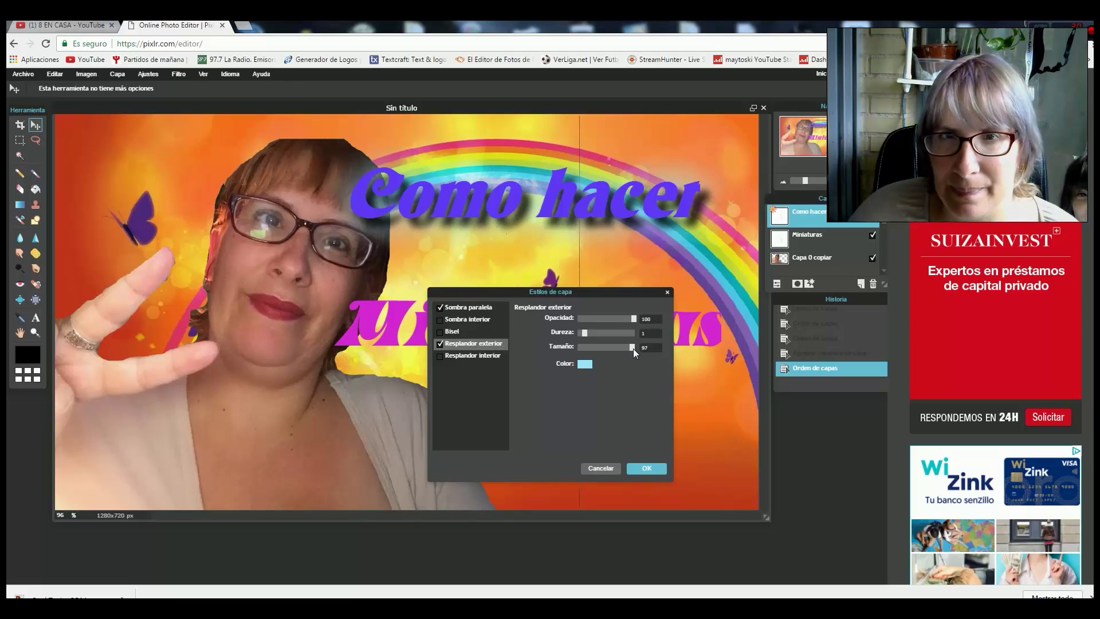
pyautogui.moveTo(633, 348); pyautogui.dragTo(600, 348)
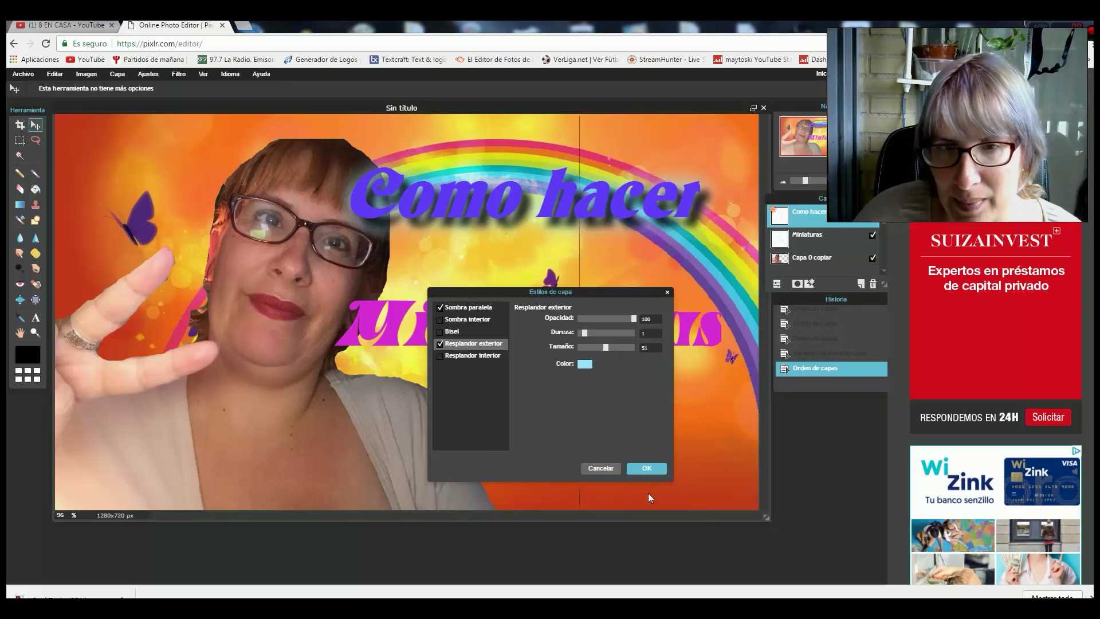
# Step: Apply the "Como hacer" styles and add a Sombra paralela to the "Miniaturas" text with opacity 78, distance 24 and size 16
pyautogui.click(655, 468)
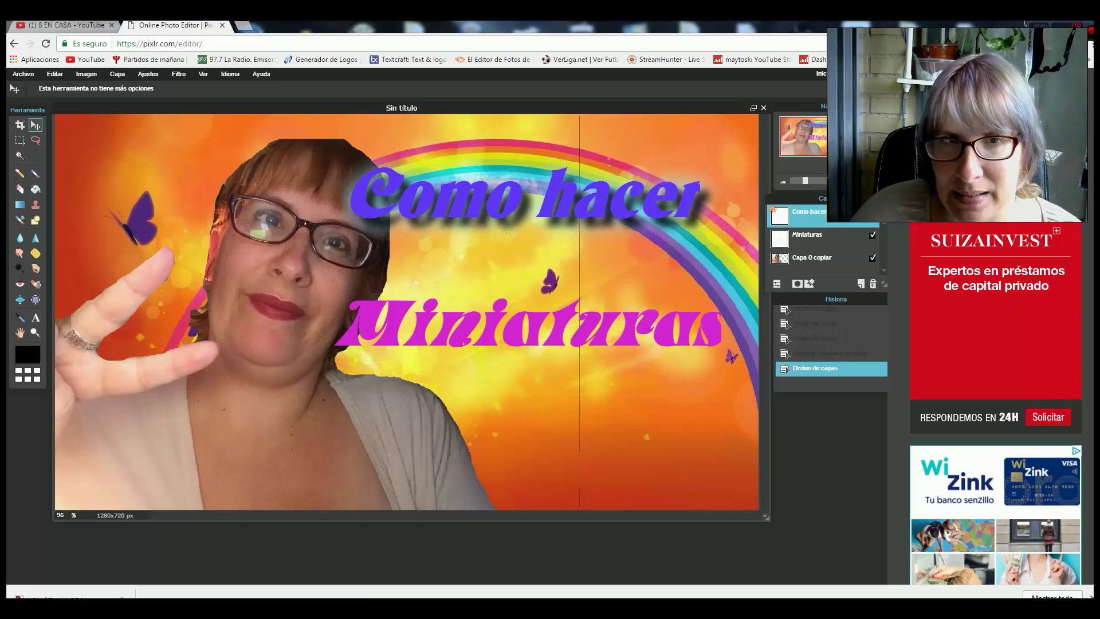
pyautogui.click(810, 239)
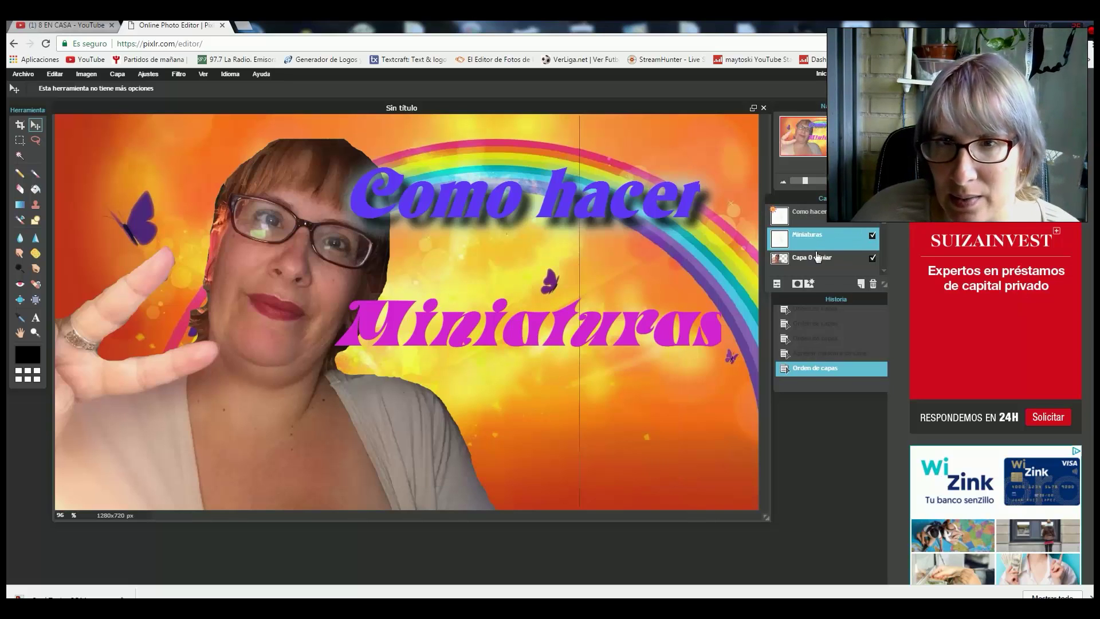
pyautogui.click(809, 283)
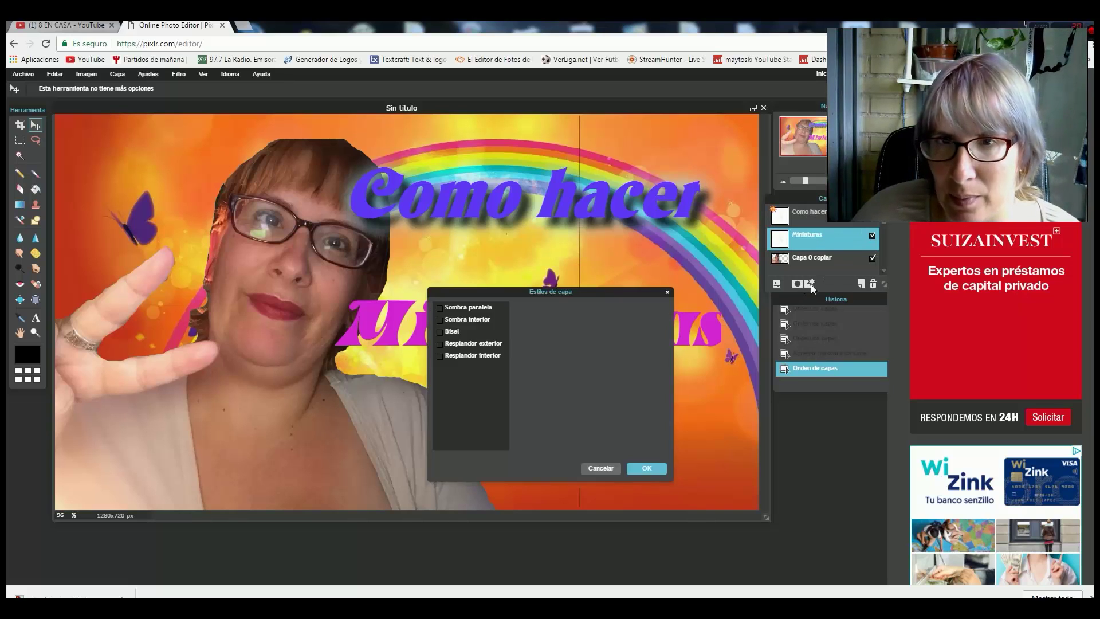
pyautogui.click(439, 308)
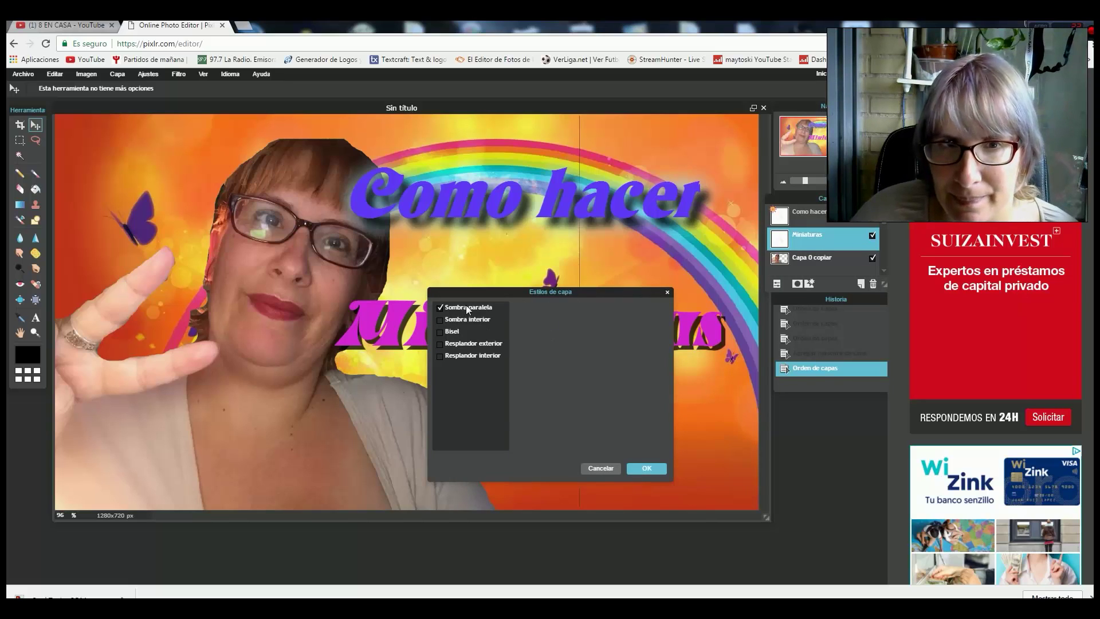
pyautogui.click(466, 307)
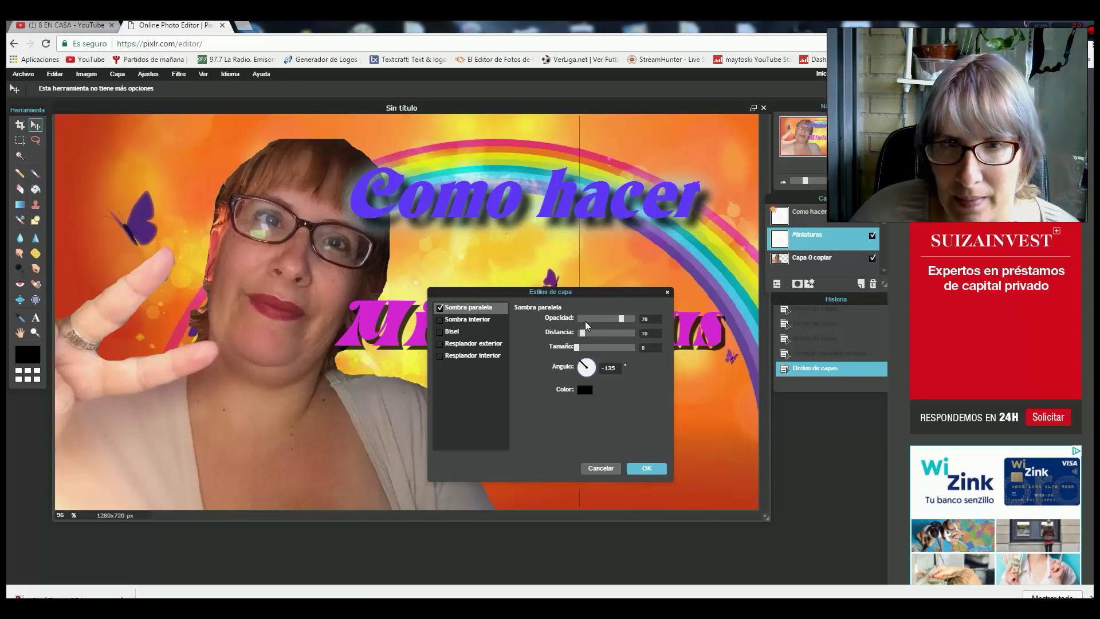
pyautogui.moveTo(583, 332); pyautogui.dragTo(590, 336)
pyautogui.moveTo(595, 292); pyautogui.dragTo(407, 299)
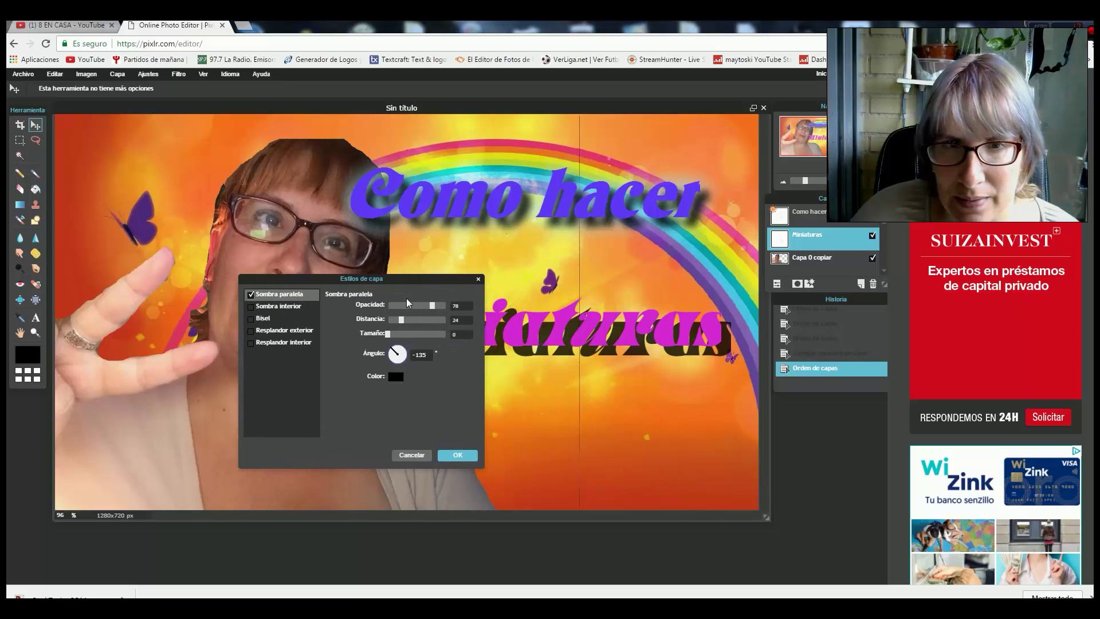
pyautogui.moveTo(390, 335); pyautogui.dragTo(397, 339)
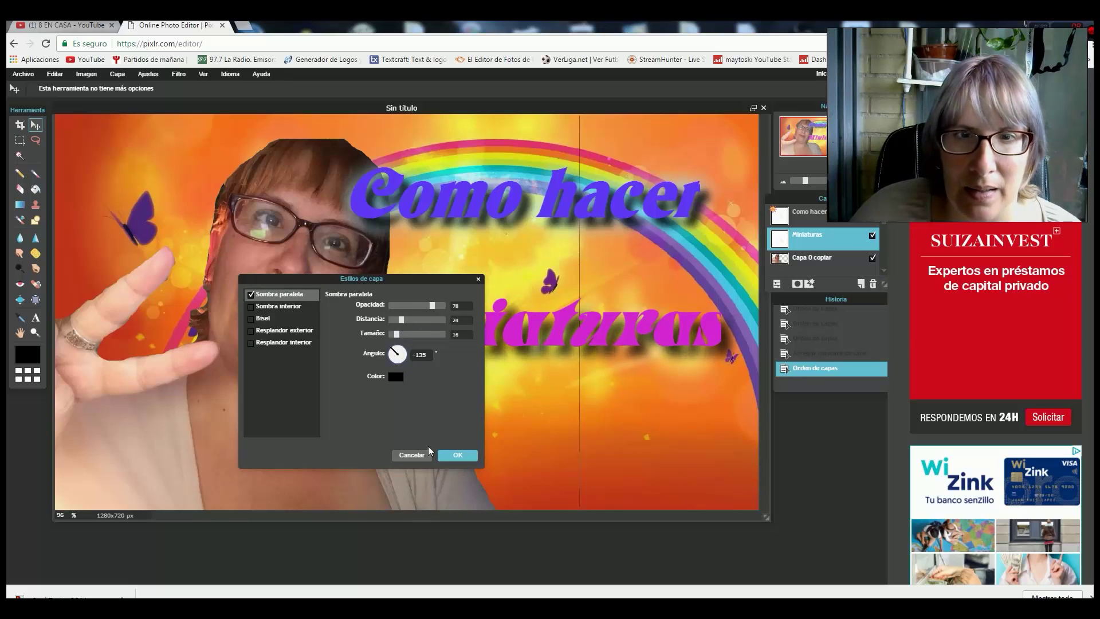
pyautogui.click(463, 455)
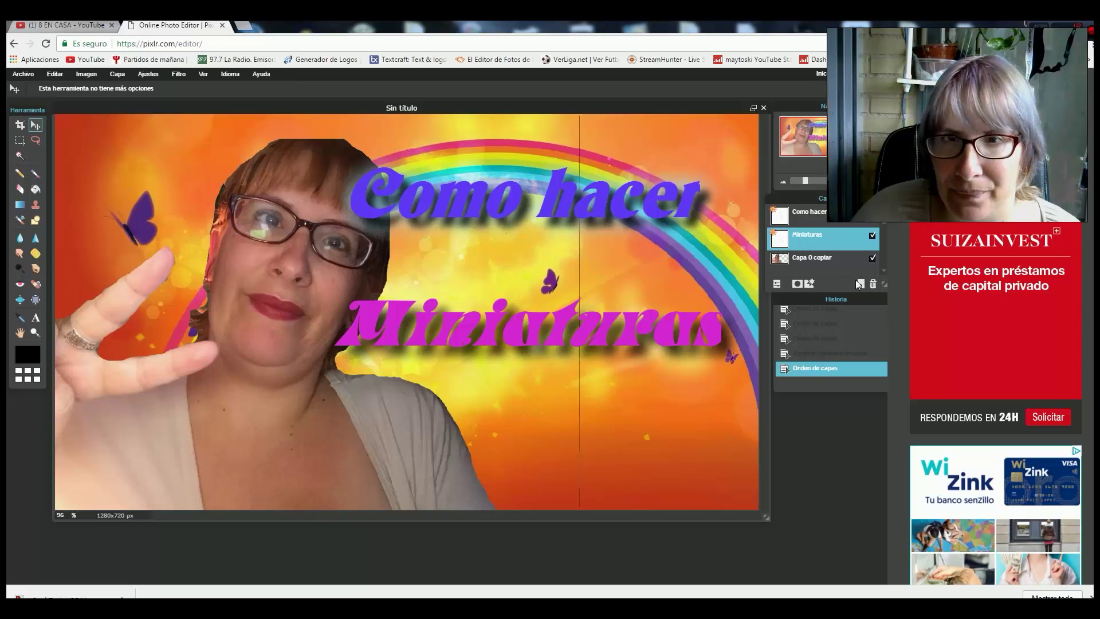
# Step: Enable the Resplandor exterior glow on the "Miniaturas" text with hardness 2 and size about 56
pyautogui.click(806, 285)
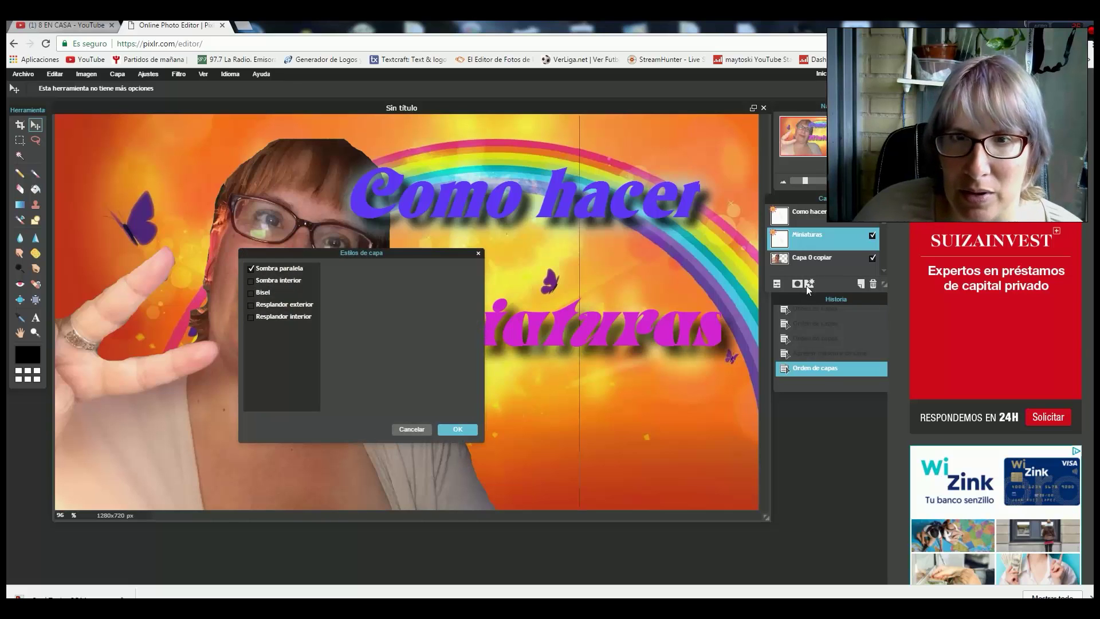
pyautogui.click(252, 306)
pyautogui.click(290, 309)
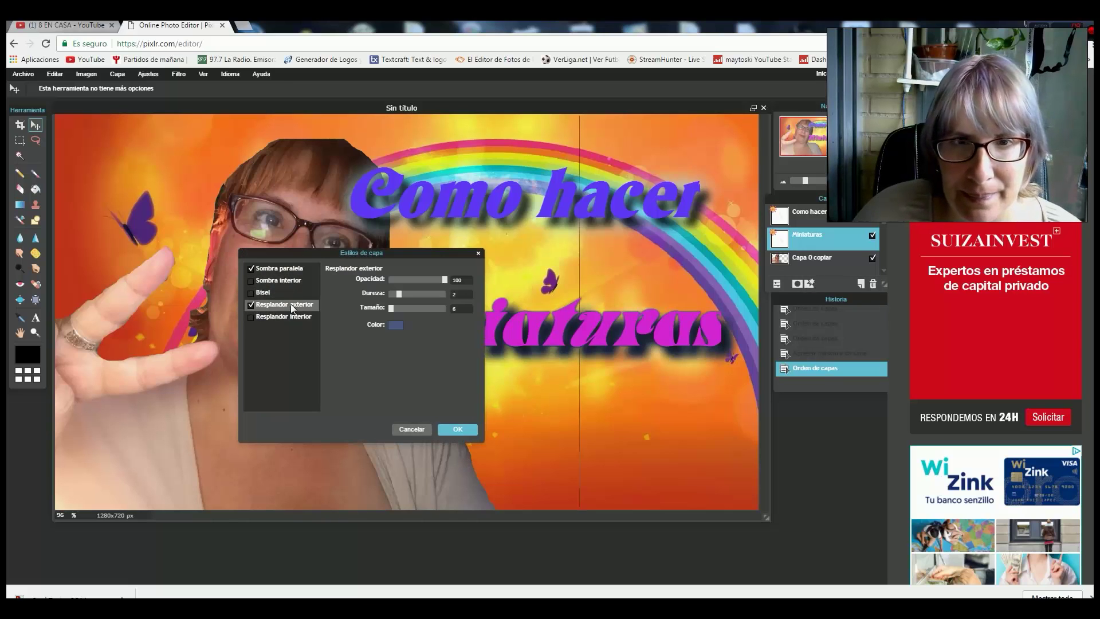
pyautogui.moveTo(400, 291); pyautogui.dragTo(420, 317)
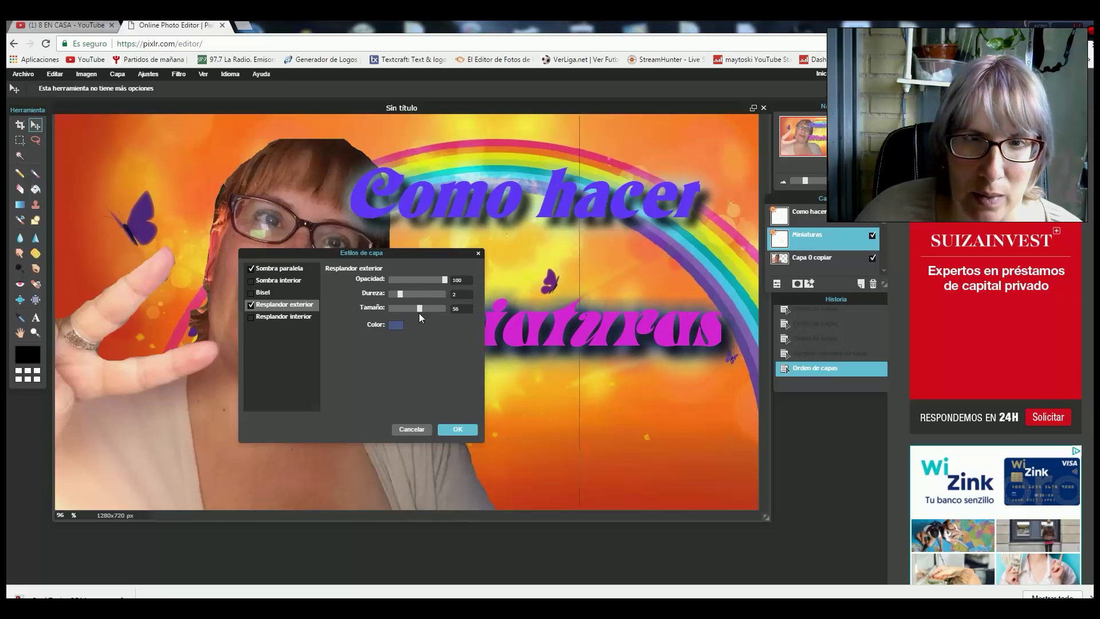
# Step: Change the outer glow of the "Miniaturas" text to pink #ed2dad, reduce its size slightly and apply the styles
pyautogui.click(397, 325)
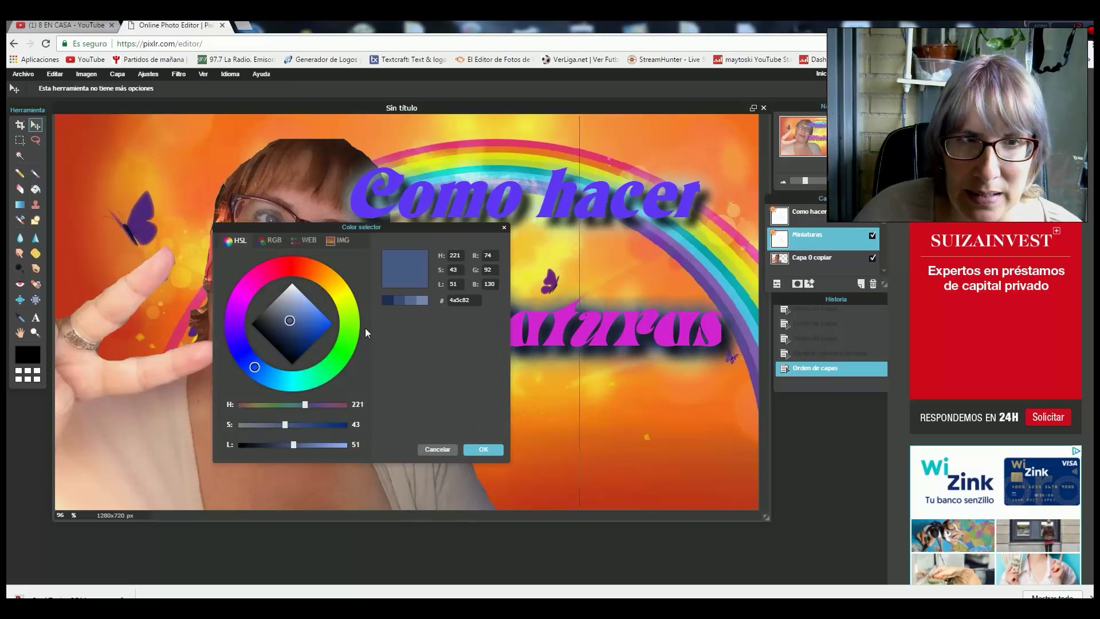
pyautogui.click(249, 287)
pyautogui.click(322, 319)
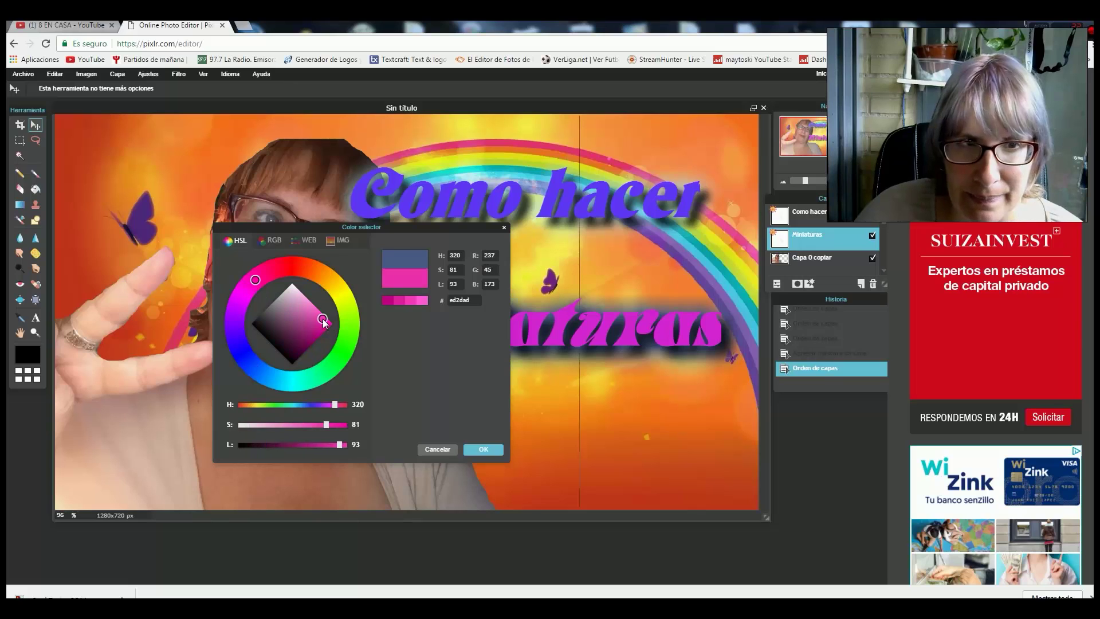
pyautogui.click(493, 451)
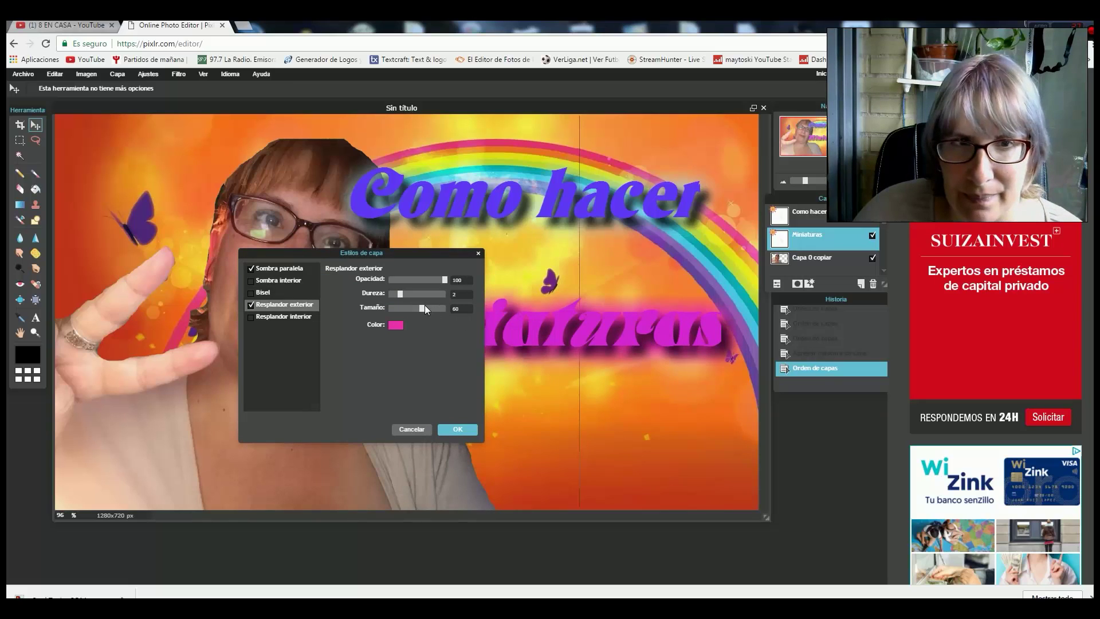
pyautogui.moveTo(424, 305)
pyautogui.mouseDown()
pyautogui.moveTo(414, 307)
pyautogui.moveTo(441, 309)
pyautogui.moveTo(413, 309)
pyautogui.mouseUp()
pyautogui.click(469, 430)
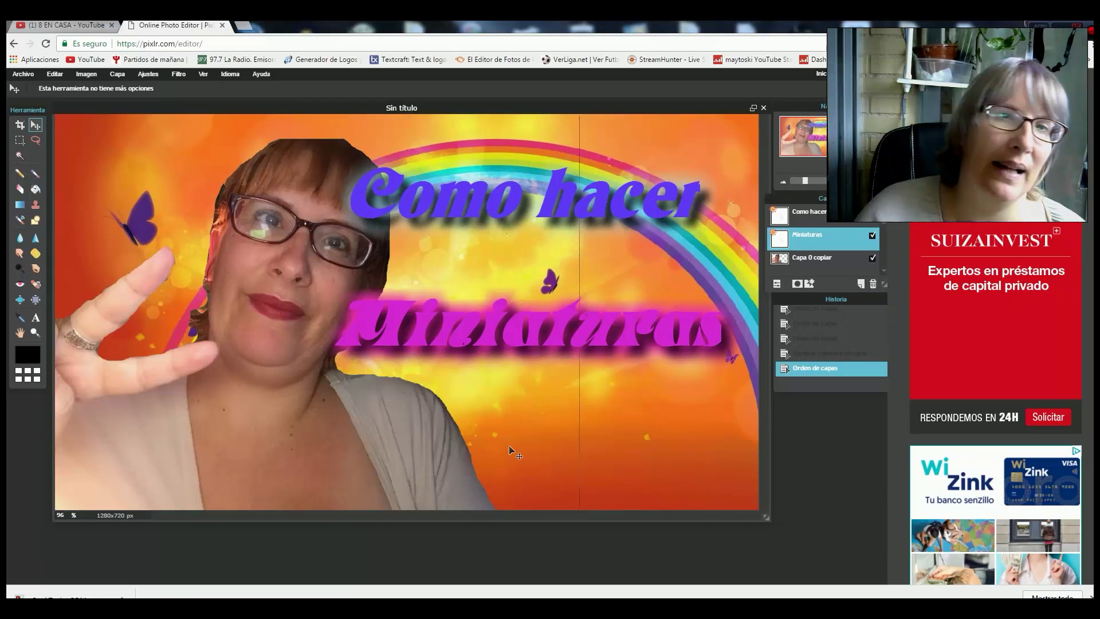
# Step: Add a Sombra paralela drop shadow to the portrait layer "Capa 0 copiar" with opacity 86, distance 21 and size 24
pyautogui.click(810, 262)
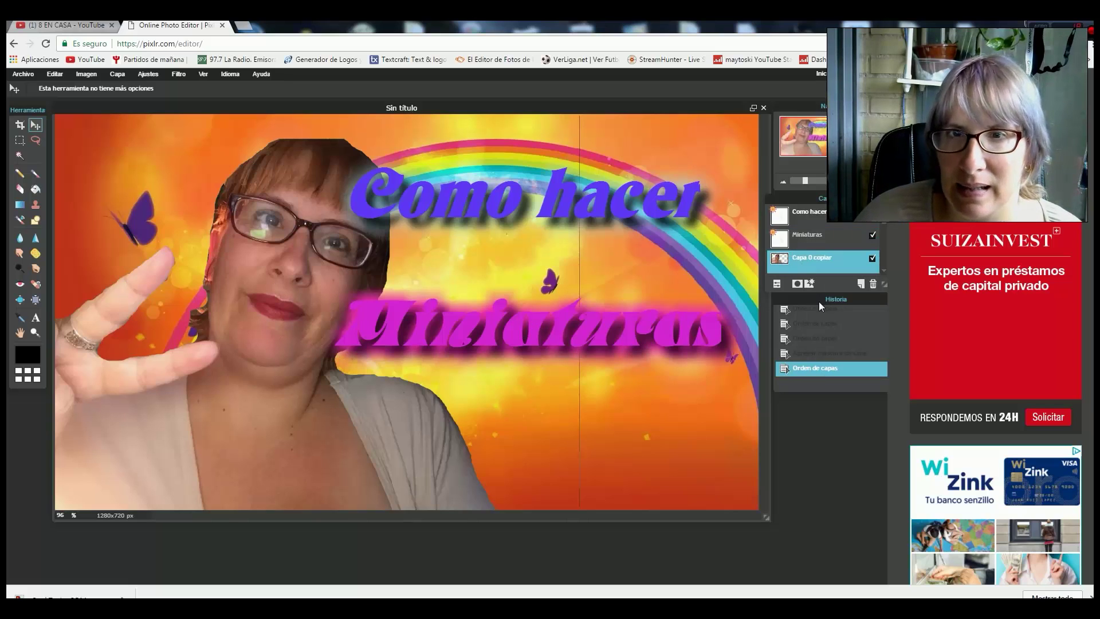
pyautogui.click(808, 284)
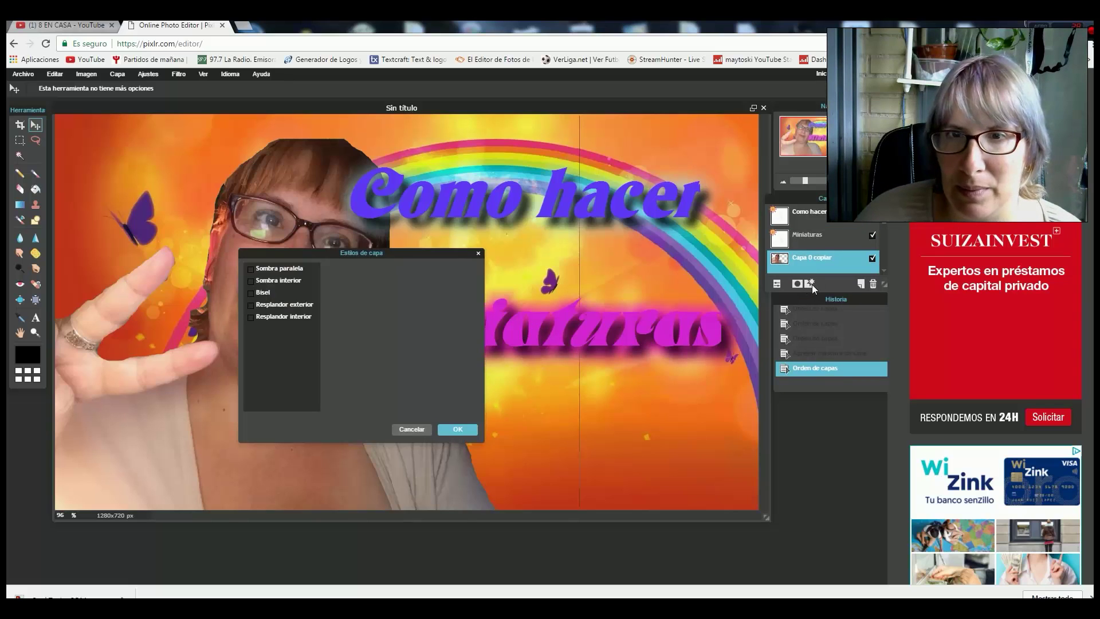
pyautogui.click(251, 270)
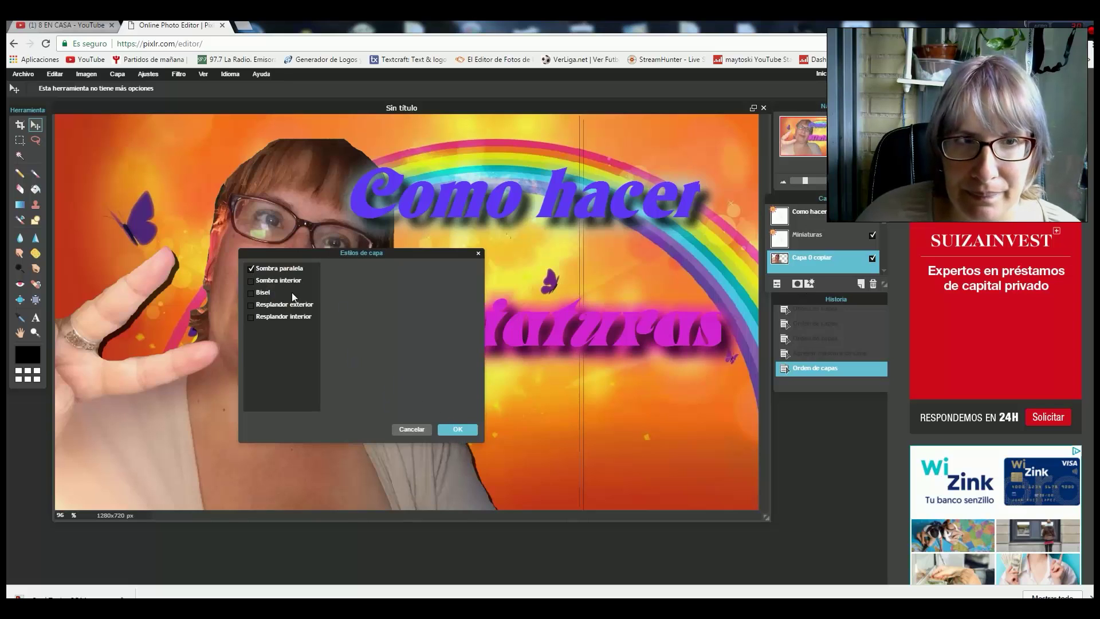
pyautogui.click(290, 269)
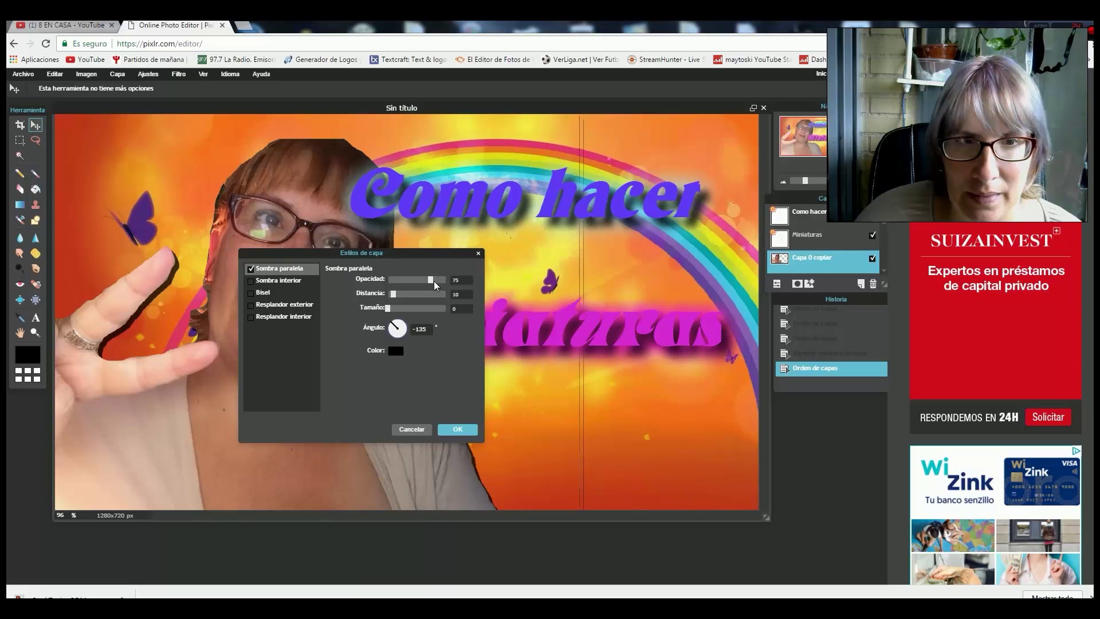
pyautogui.moveTo(432, 279); pyautogui.dragTo(401, 308)
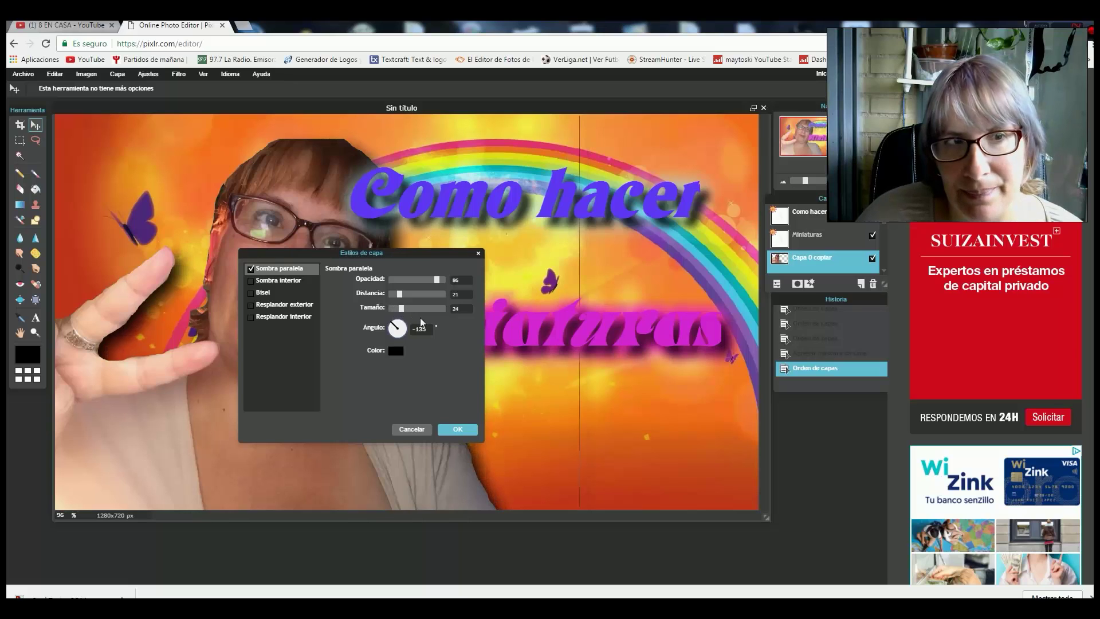
pyautogui.click(465, 434)
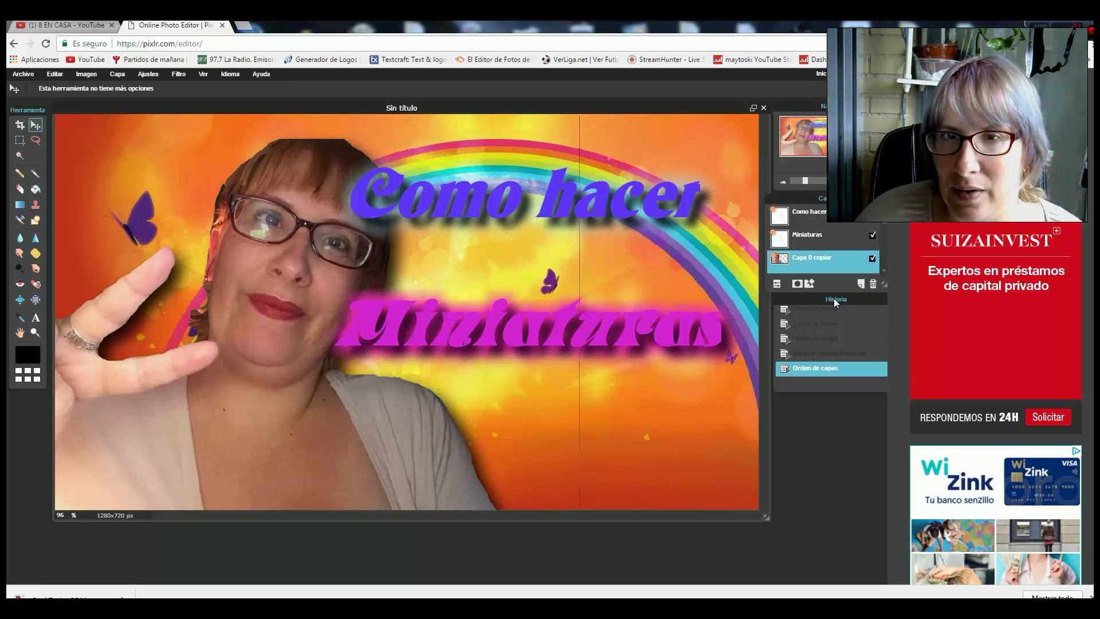
# Step: Enable the Resplandor exterior glow on the portrait layer "Capa 0 copiar" and set its size to 38
pyautogui.click(810, 283)
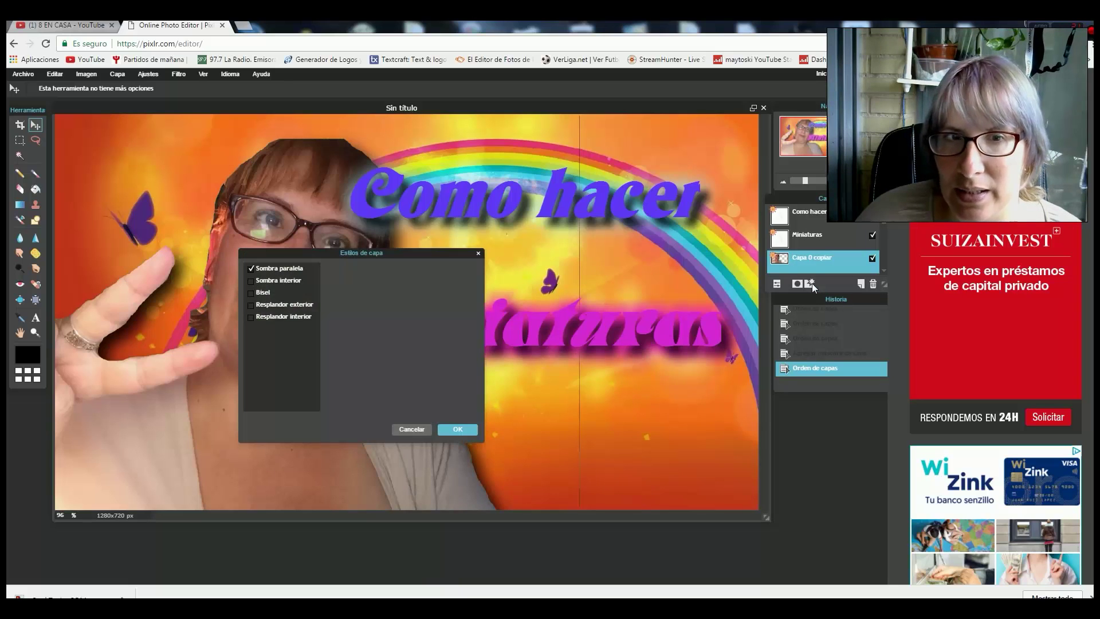
pyautogui.click(253, 304)
pyautogui.click(279, 306)
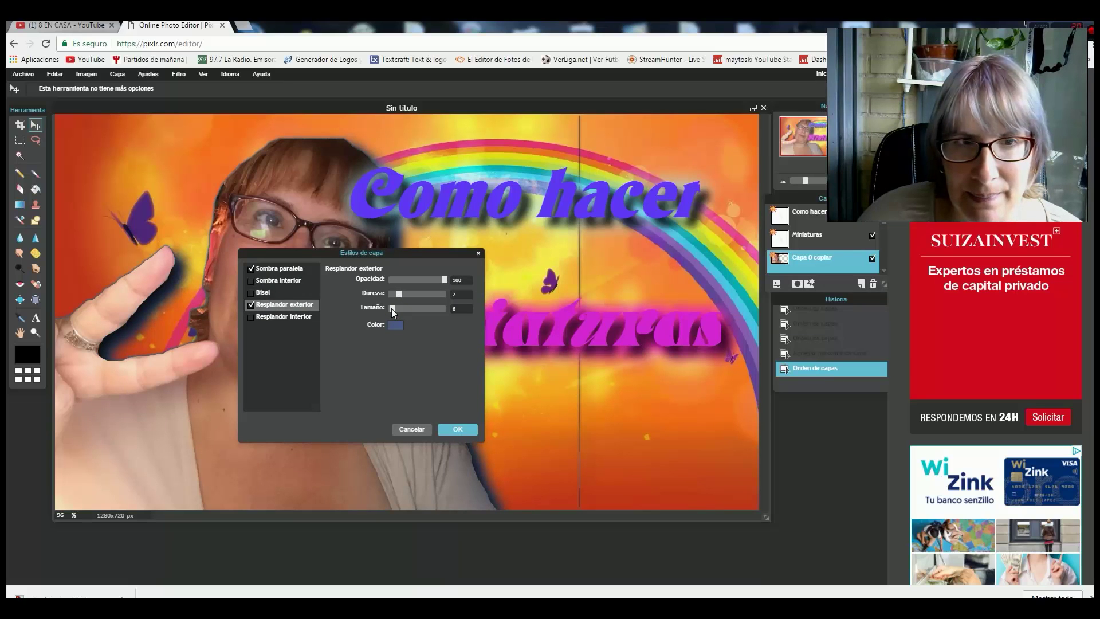
pyautogui.moveTo(391, 308); pyautogui.dragTo(408, 308)
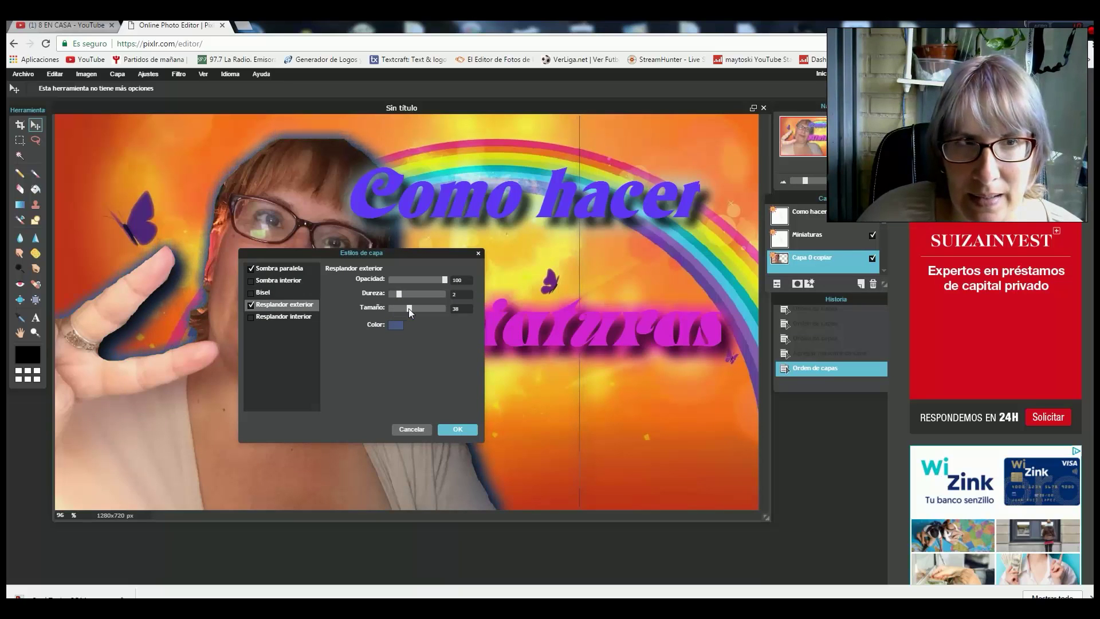
# Step: Try yellow #f6fa1e and pink #fa1ebc as the outer glow colour of the portrait layer
pyautogui.click(397, 325)
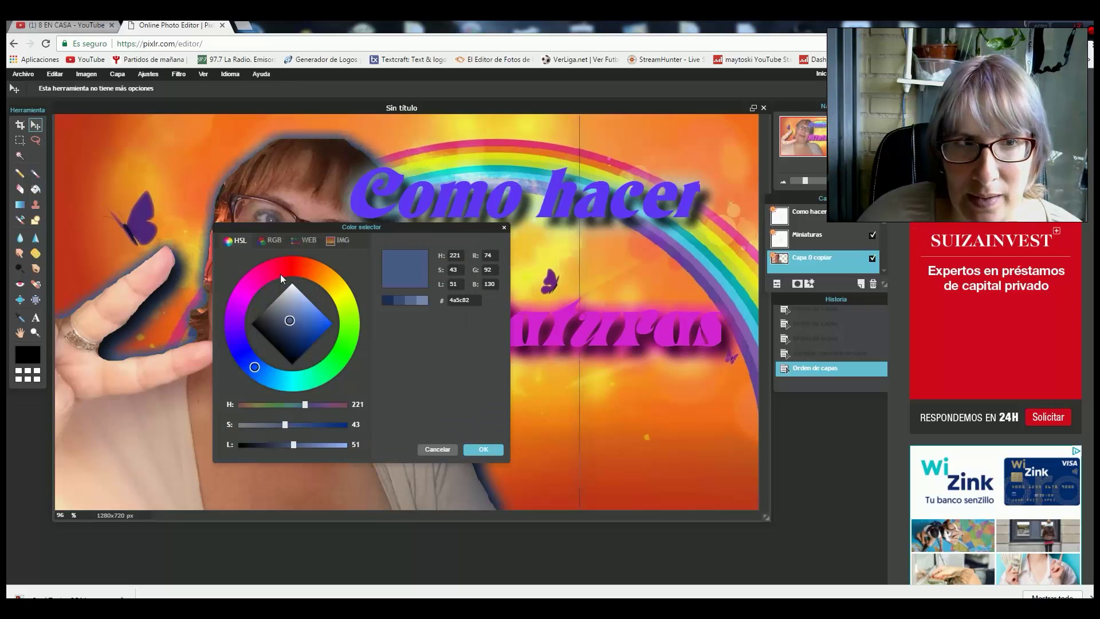
pyautogui.click(255, 277)
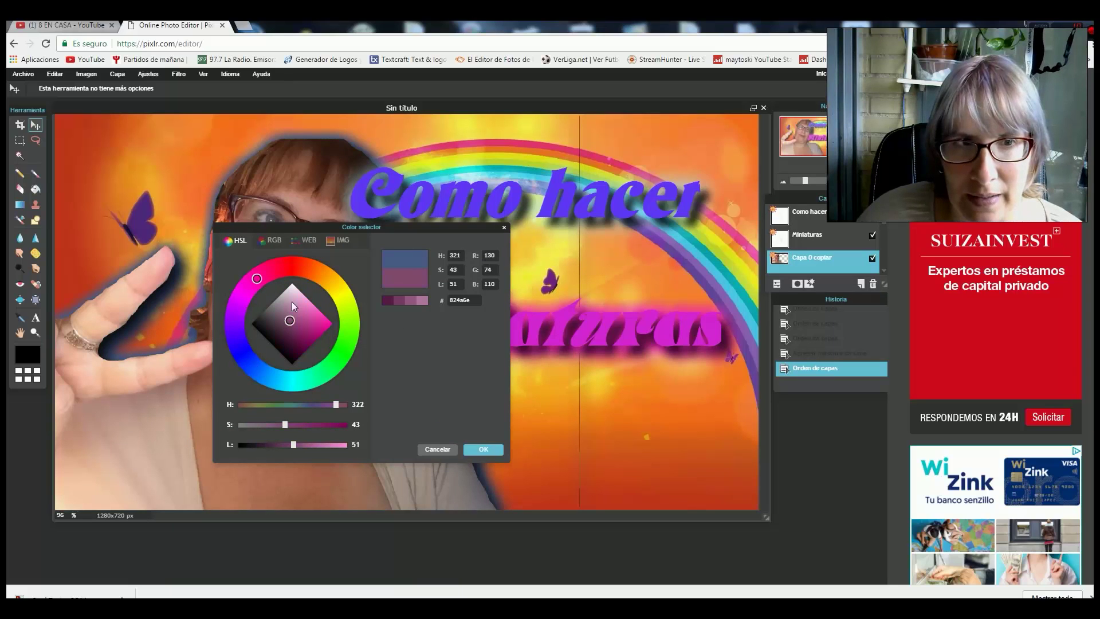
pyautogui.click(345, 295)
pyautogui.click(327, 320)
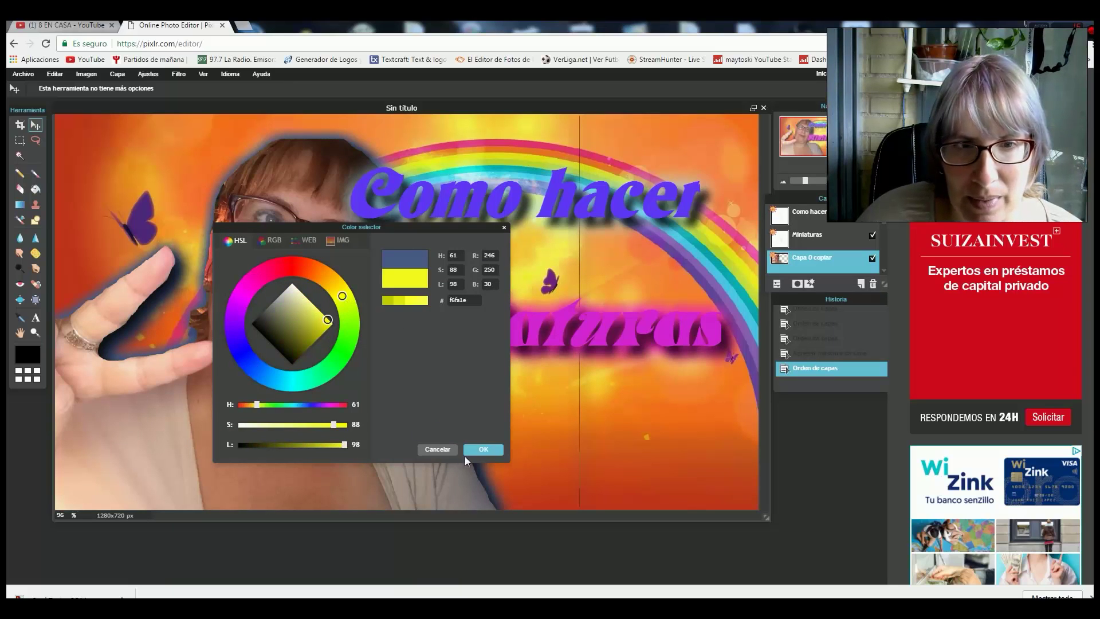
pyautogui.click(482, 450)
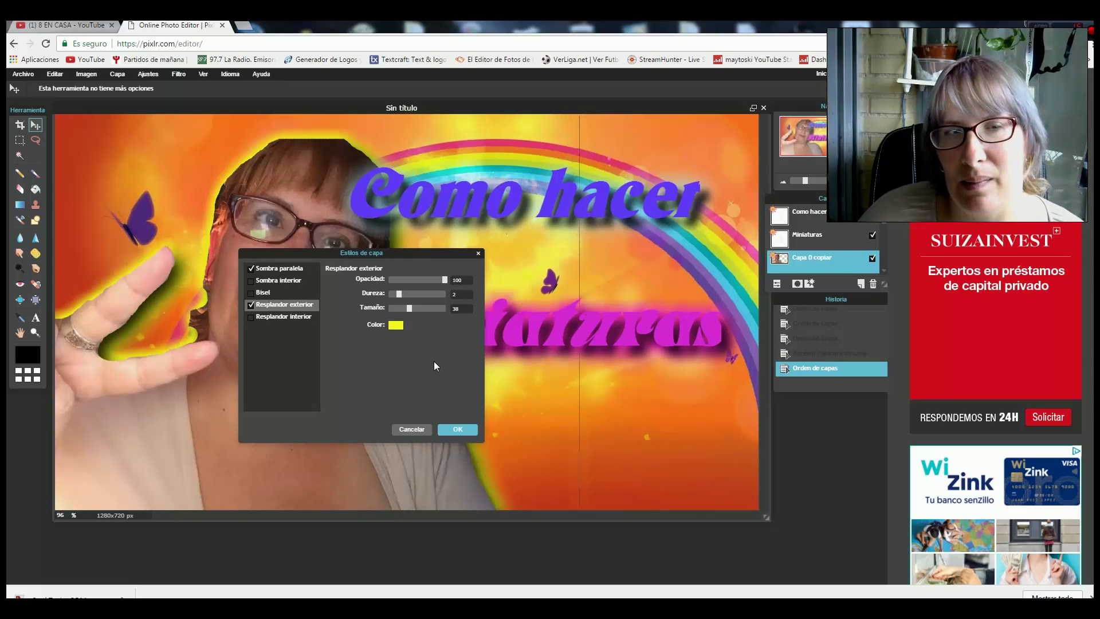
pyautogui.click(394, 325)
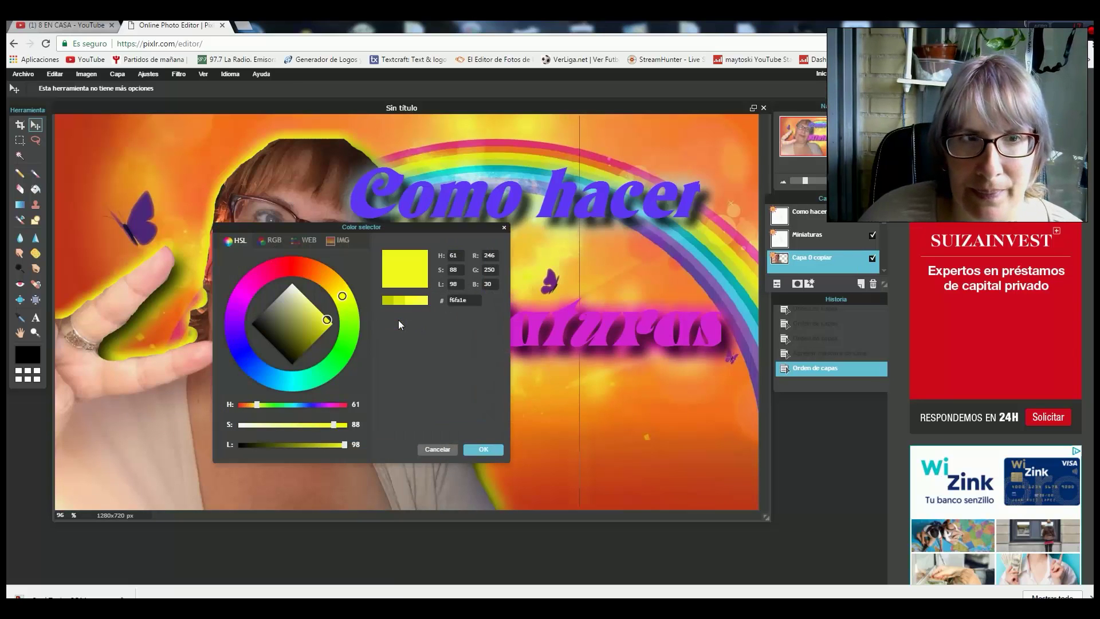
pyautogui.click(253, 281)
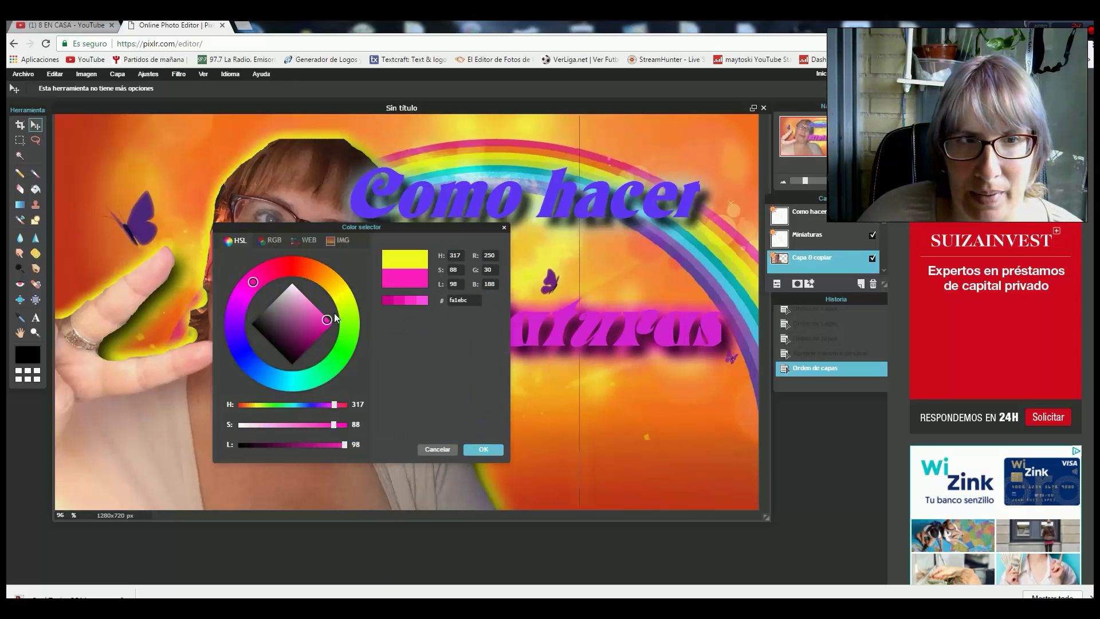
pyautogui.click(485, 448)
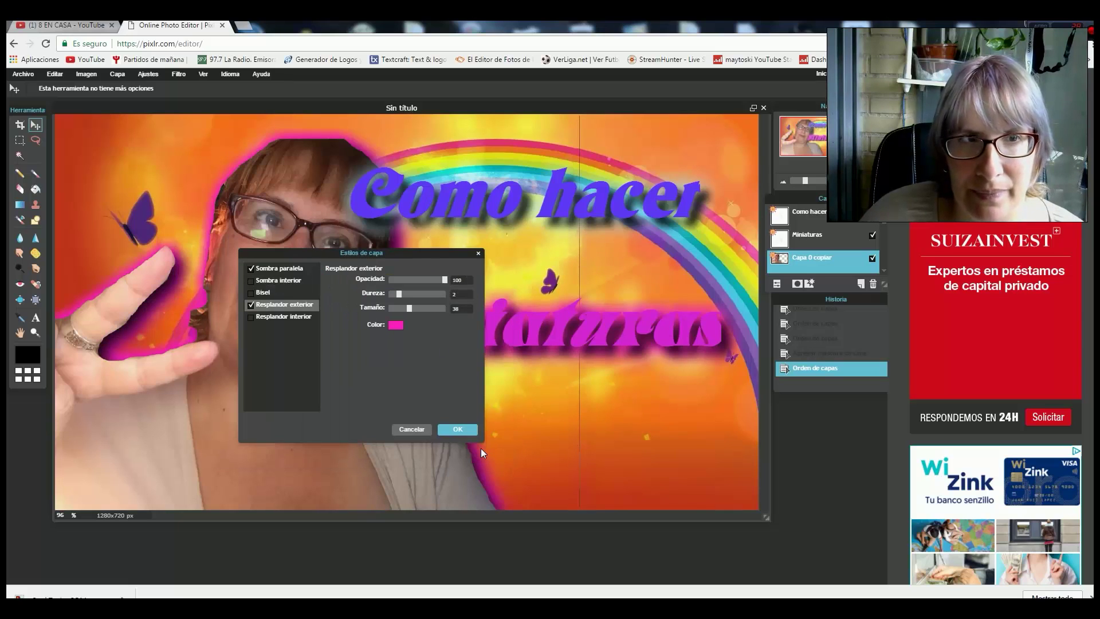
# Step: Change the portrait layer's outer glow colour to purple #bf1efa and adjust the glow size to 38
pyautogui.click(395, 325)
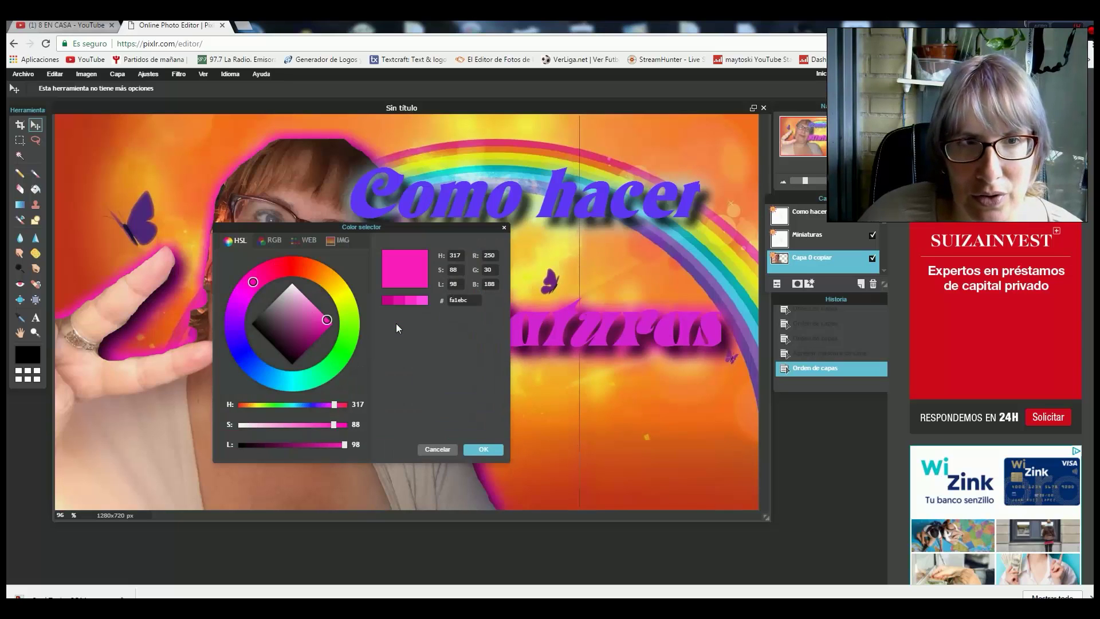
pyautogui.click(242, 310)
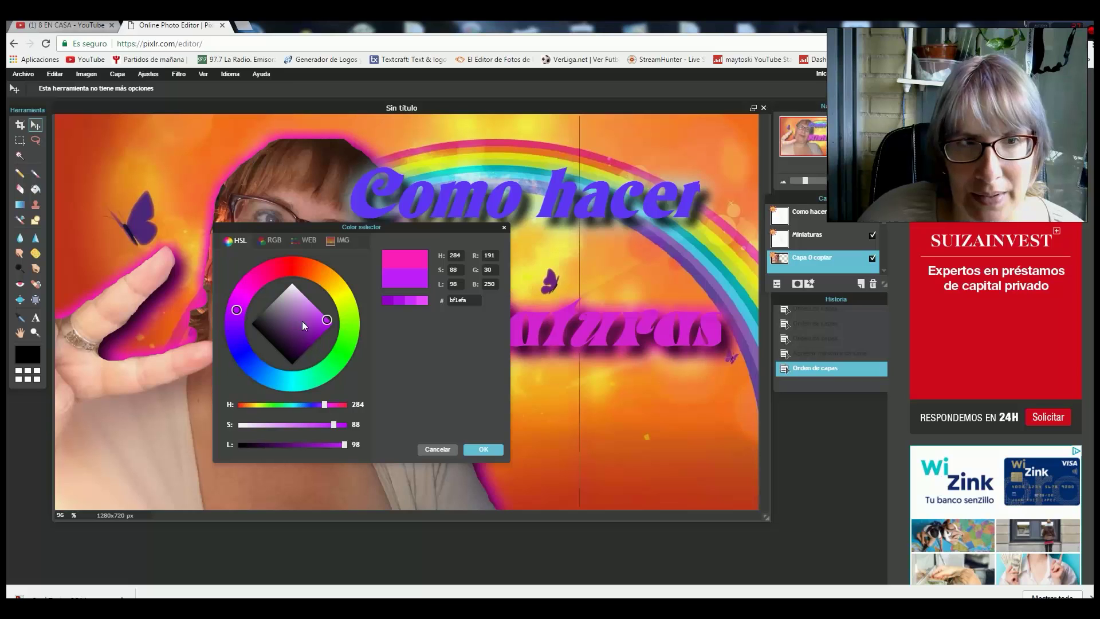
pyautogui.click(497, 448)
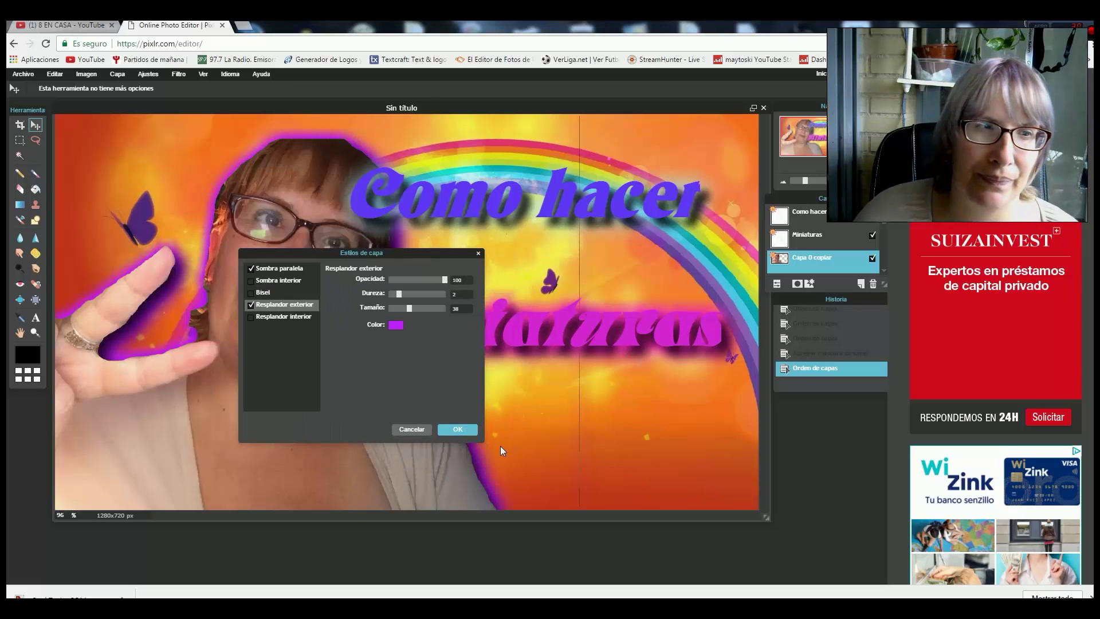
pyautogui.moveTo(413, 307)
pyautogui.mouseDown()
pyautogui.moveTo(425, 310)
pyautogui.moveTo(409, 310)
pyautogui.mouseUp()
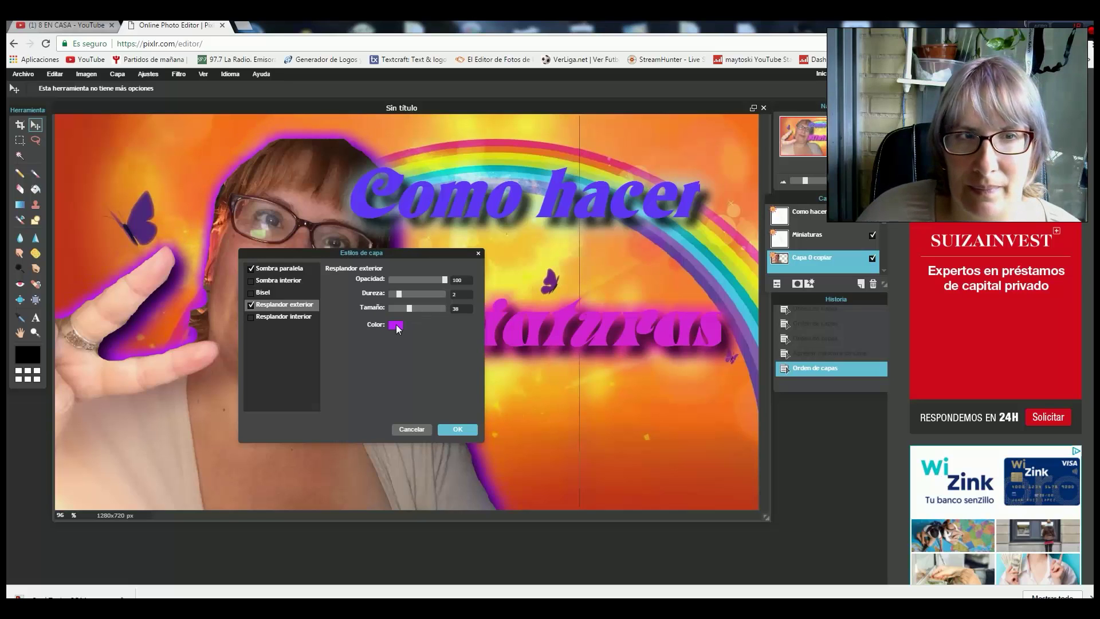
# Step: Try blue #291efa as the outer glow colour of the portrait layer "Capa 0 copiar"
pyautogui.click(396, 326)
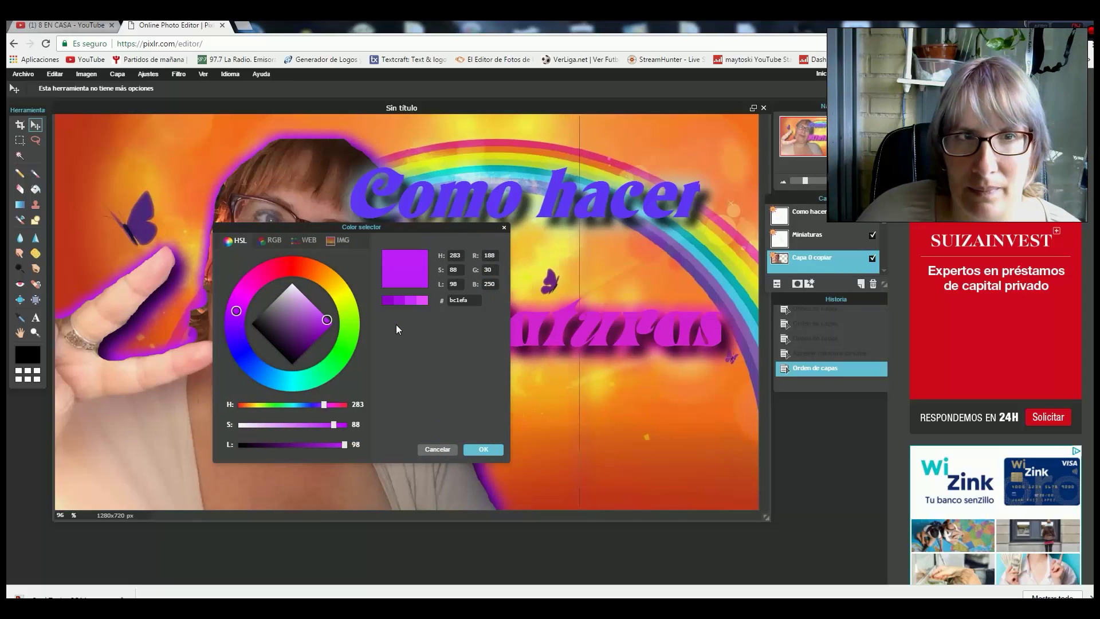
pyautogui.click(248, 346)
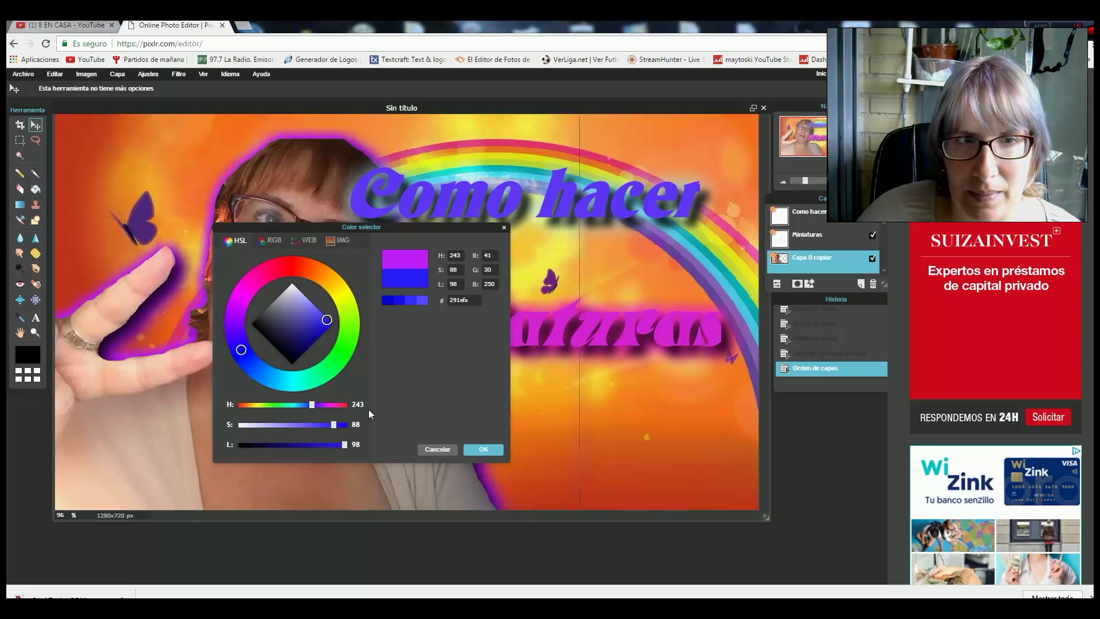
pyautogui.click(494, 450)
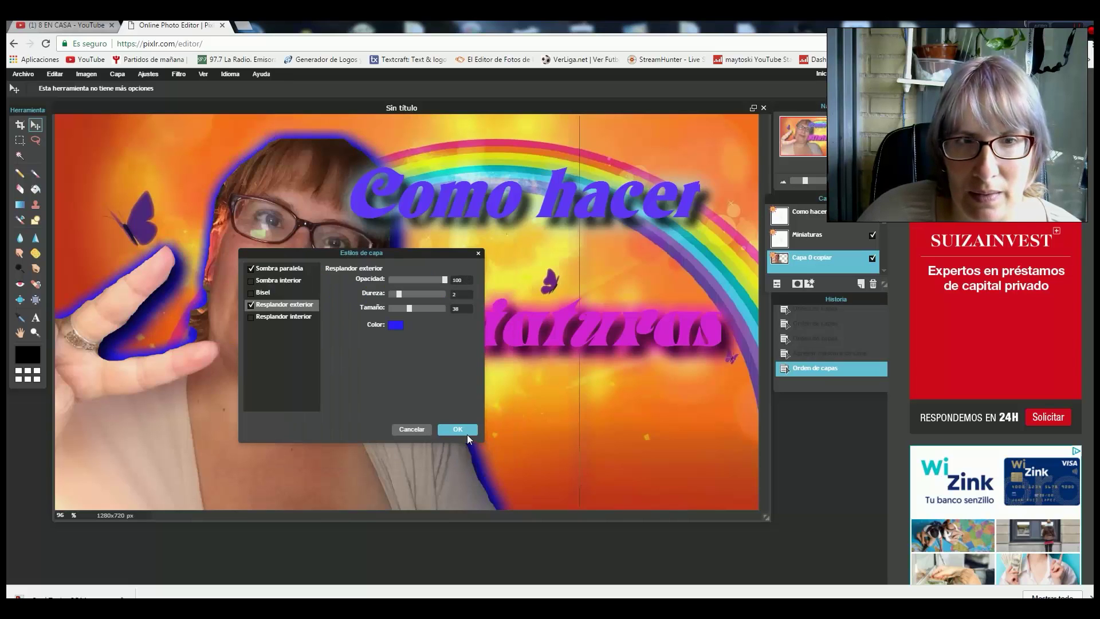
# Step: Set the portrait layer's outer glow colour to bright cyan and apply the layer styles
pyautogui.click(396, 325)
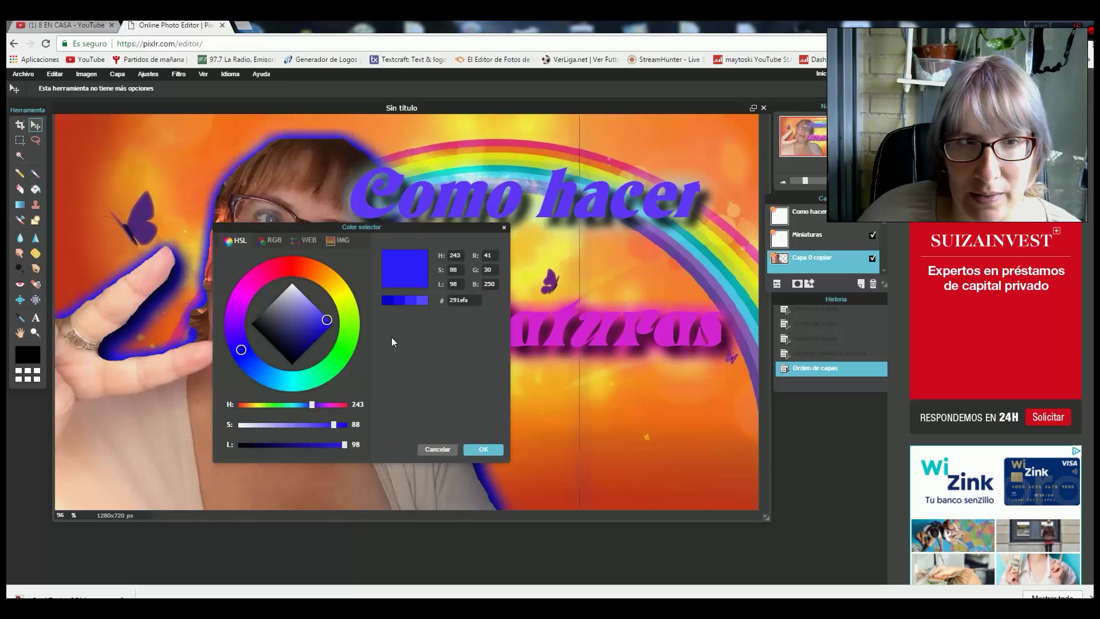
pyautogui.click(275, 371)
pyautogui.click(483, 448)
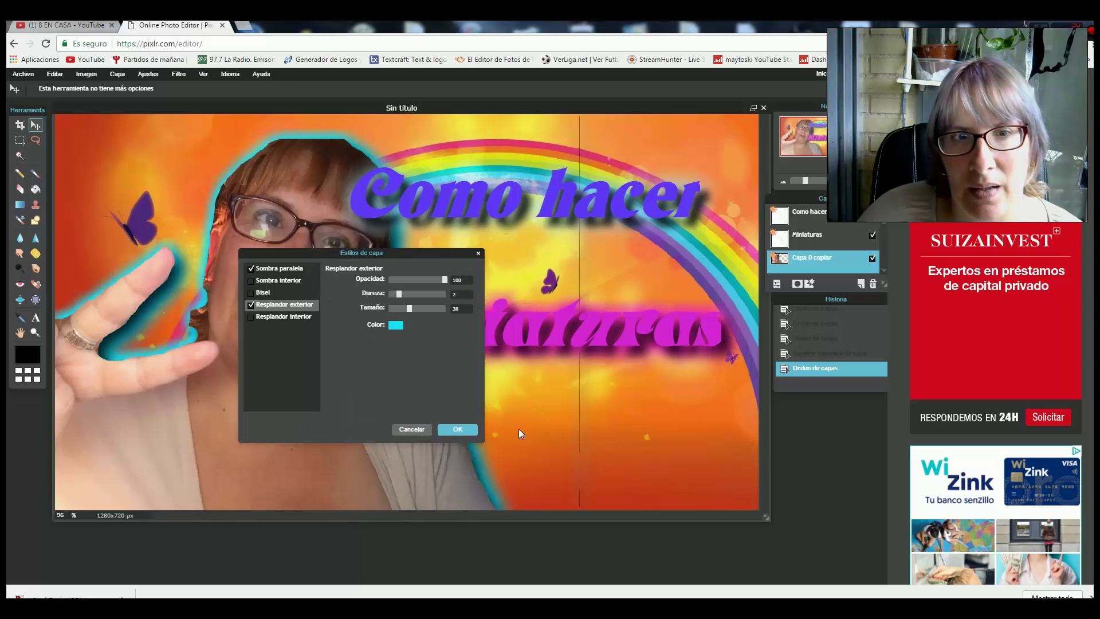
pyautogui.click(457, 430)
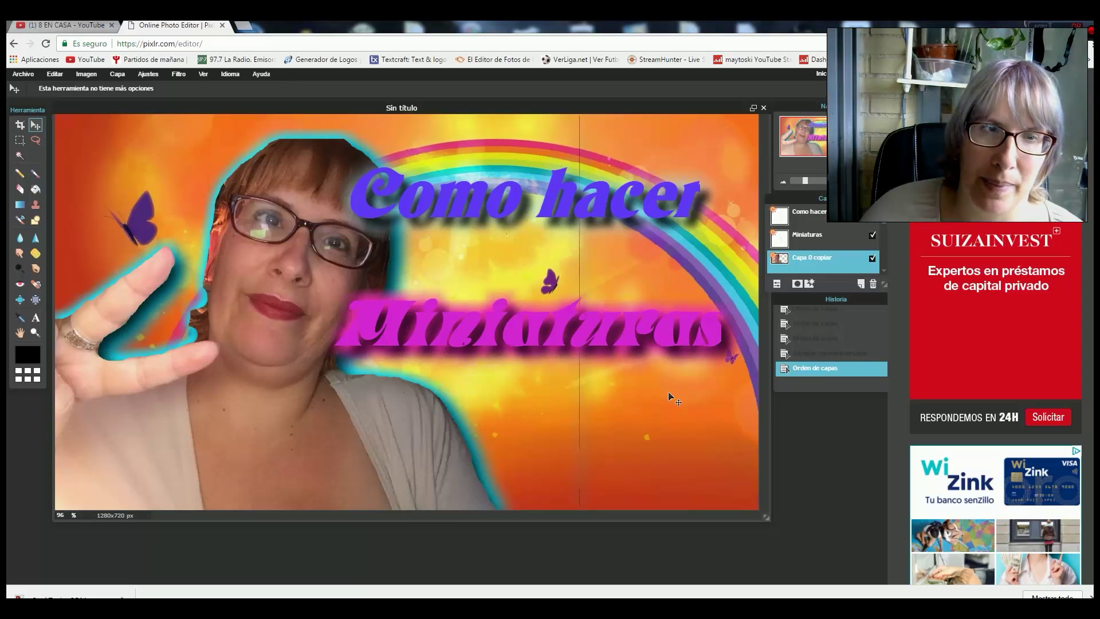